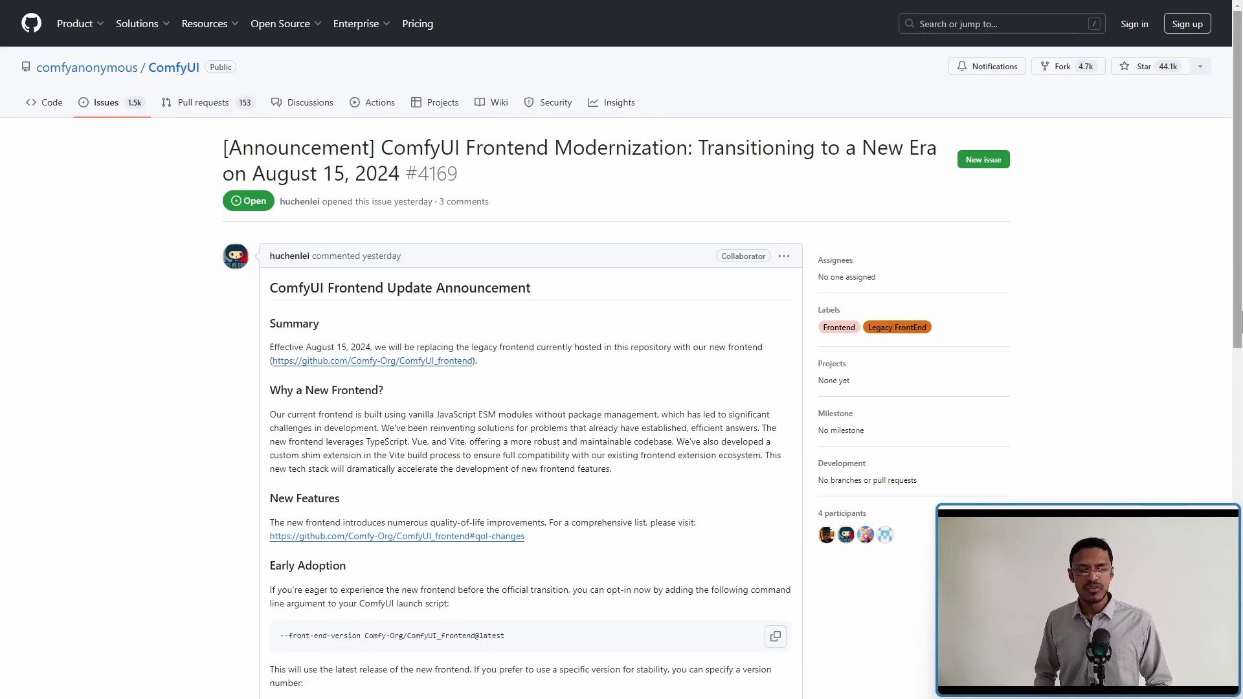
- Zoom the browser in on the ComfyUI frontend modernization announcement (issue #4169)
key(ctrl+plus)
key(ctrl+plus)
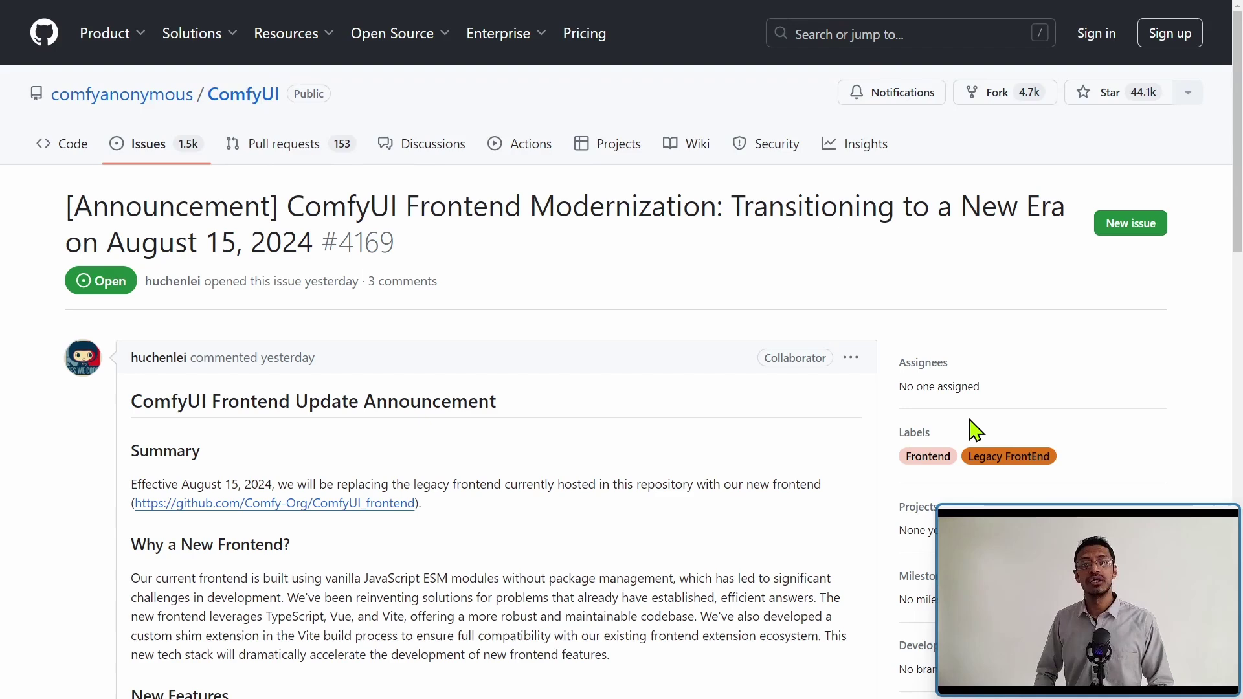
scroll(976, 429, down, 5)
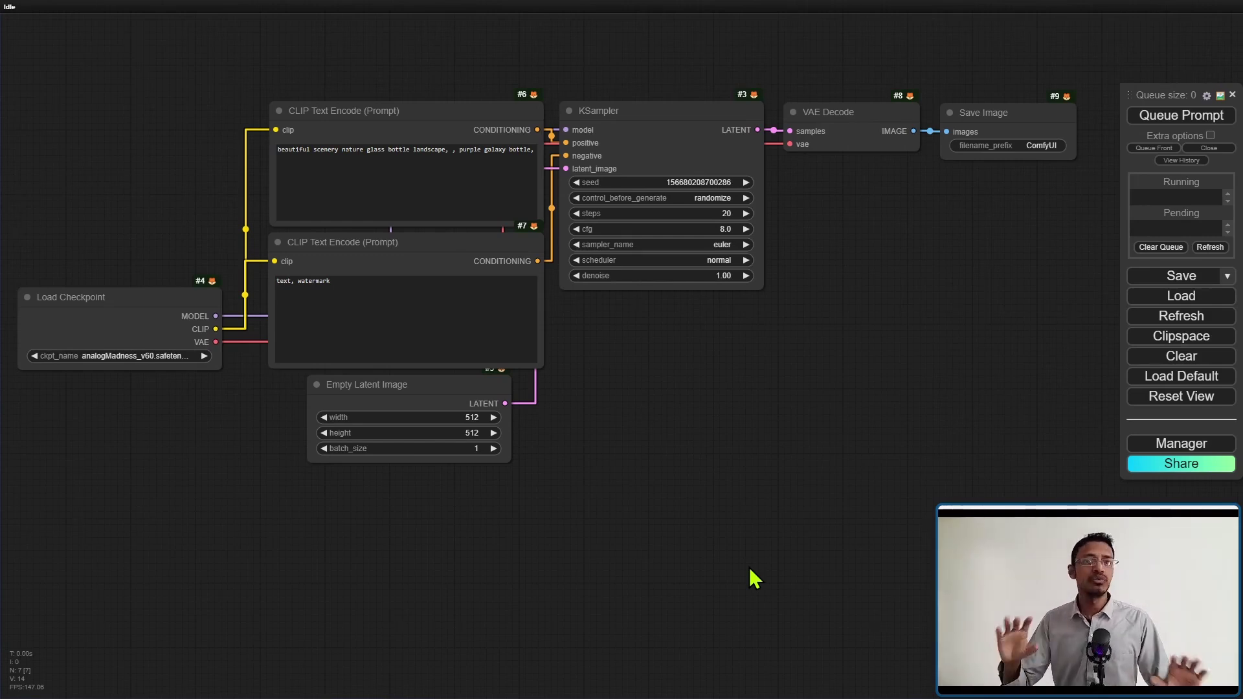
double_click(635, 358)
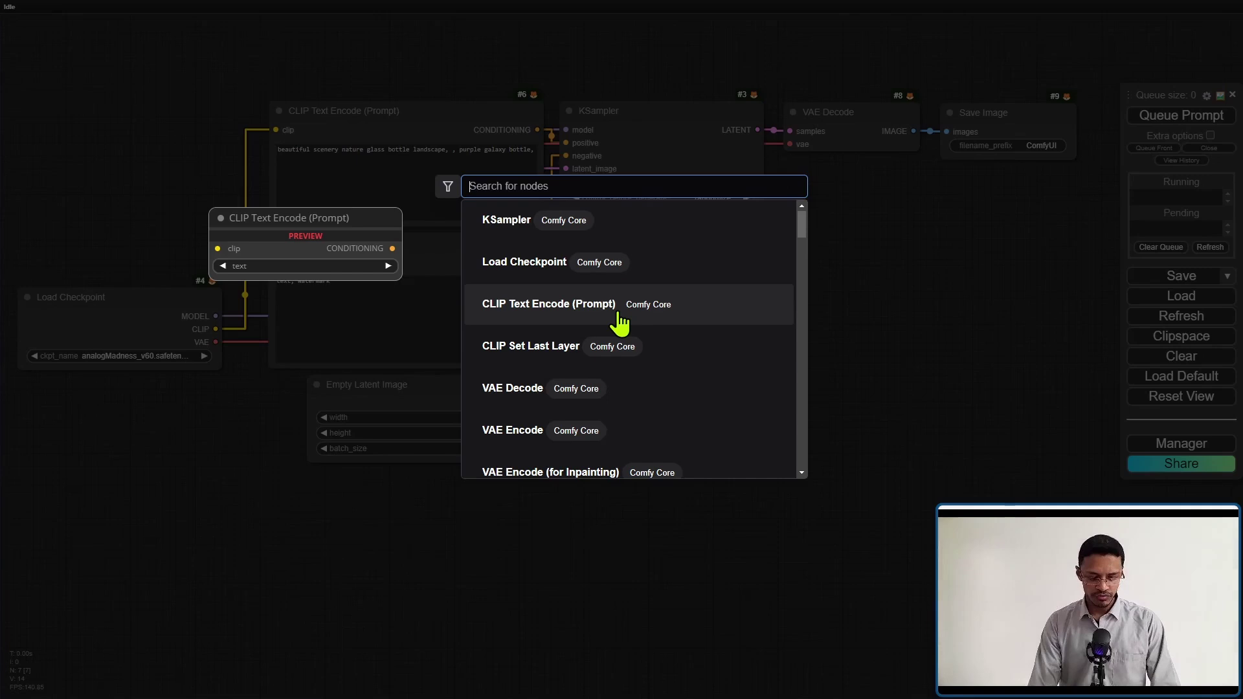
text(clipt)
key(BackSpace)
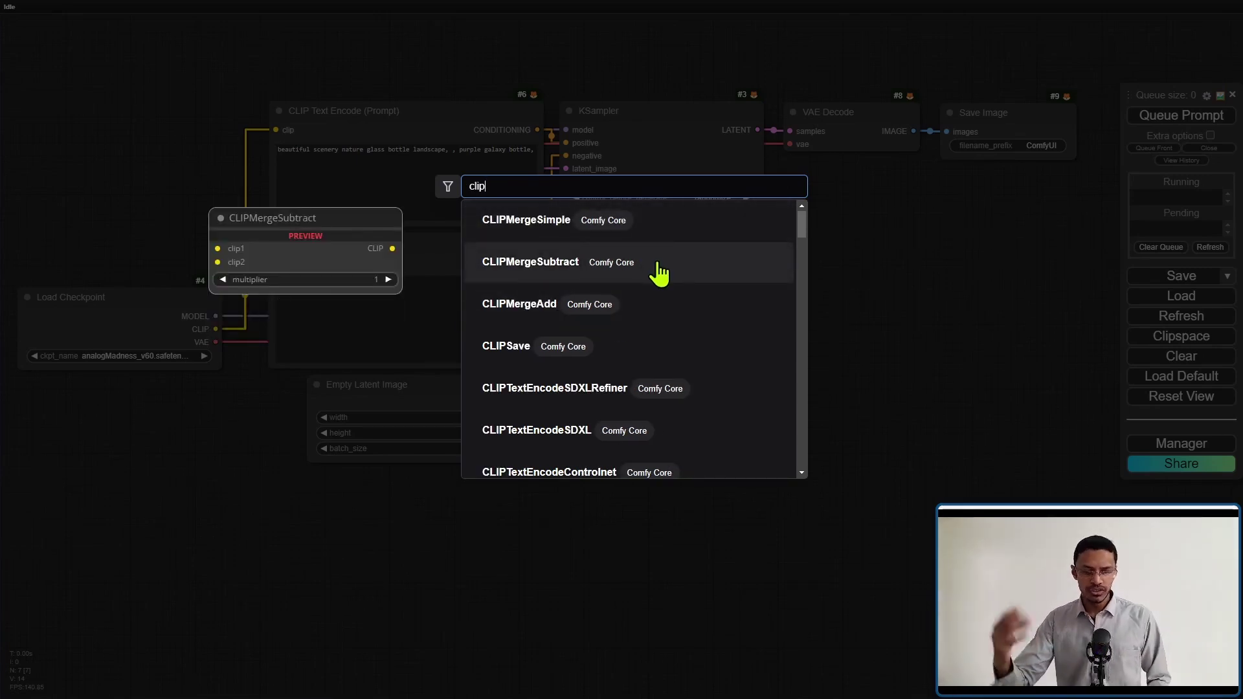
scroll(647, 324, down, 1)
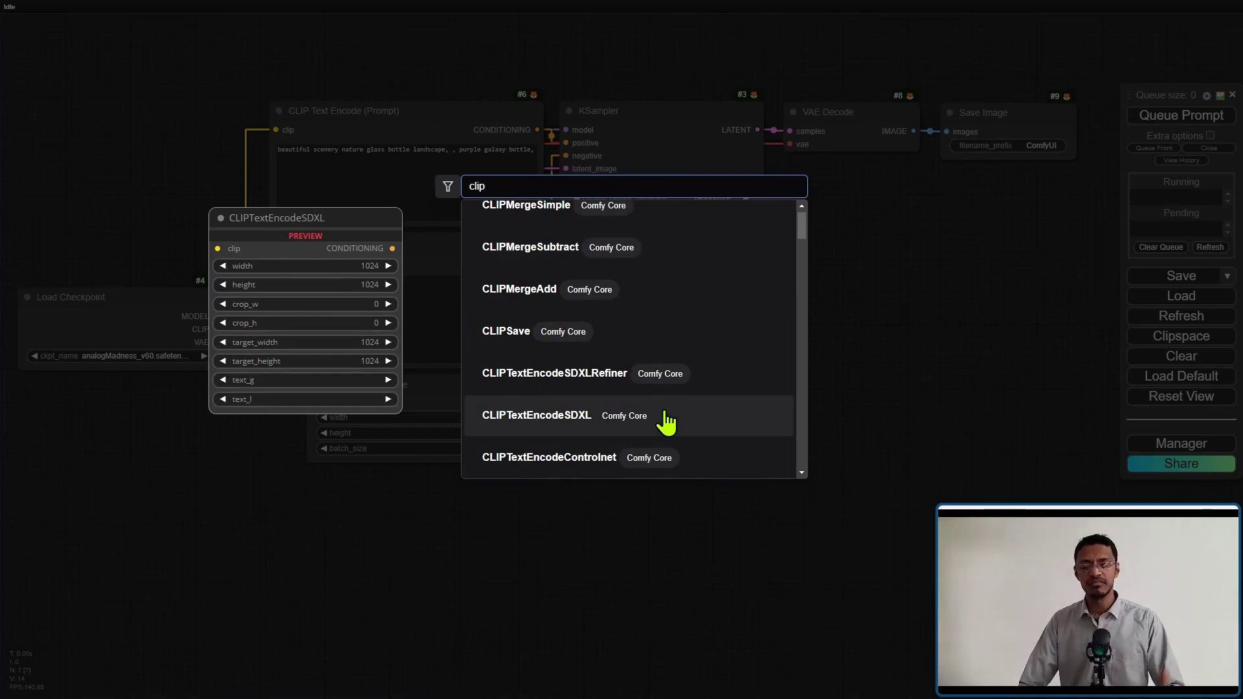
click(932, 354)
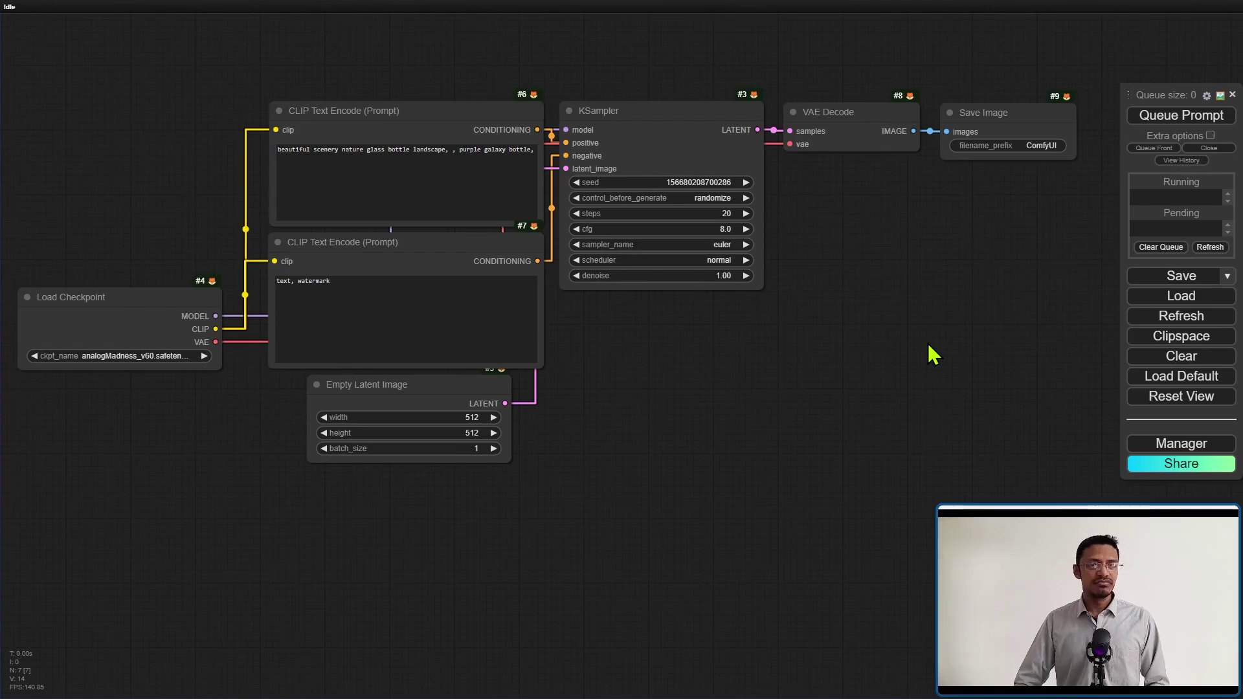
- Return to the GitHub announcement and open the new frontend's quality-of-life changes list
key(ctrl+Tab)
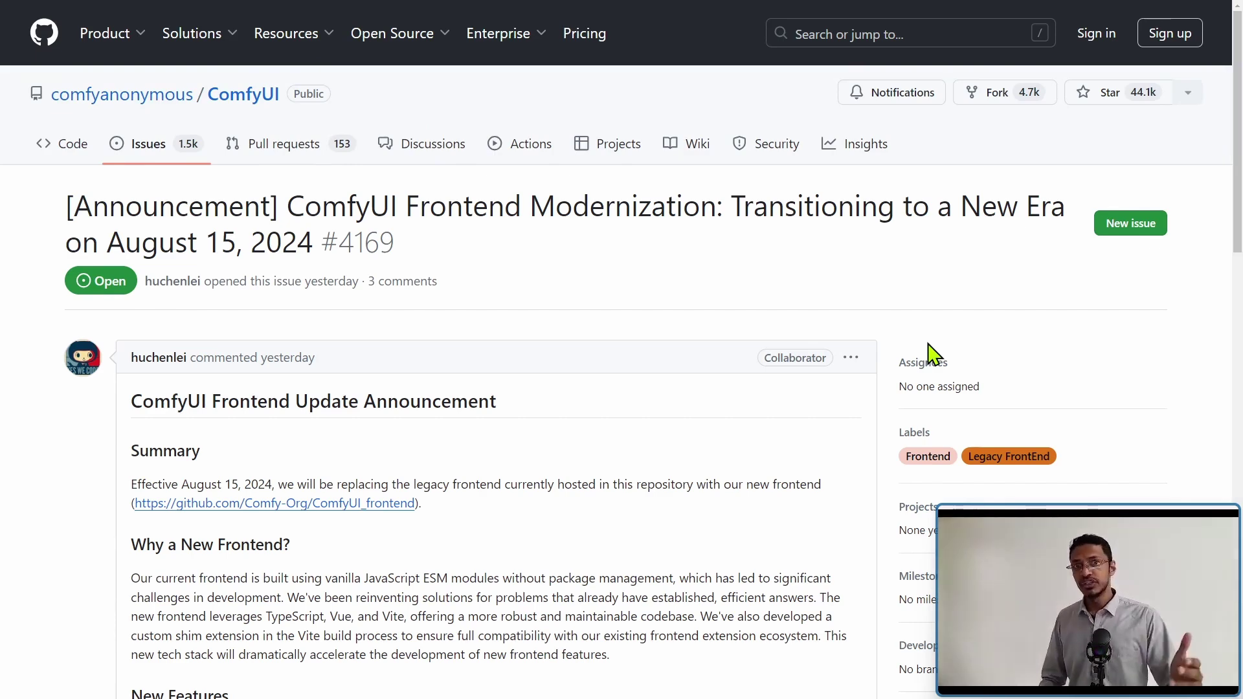
scroll(682, 407, down, 7)
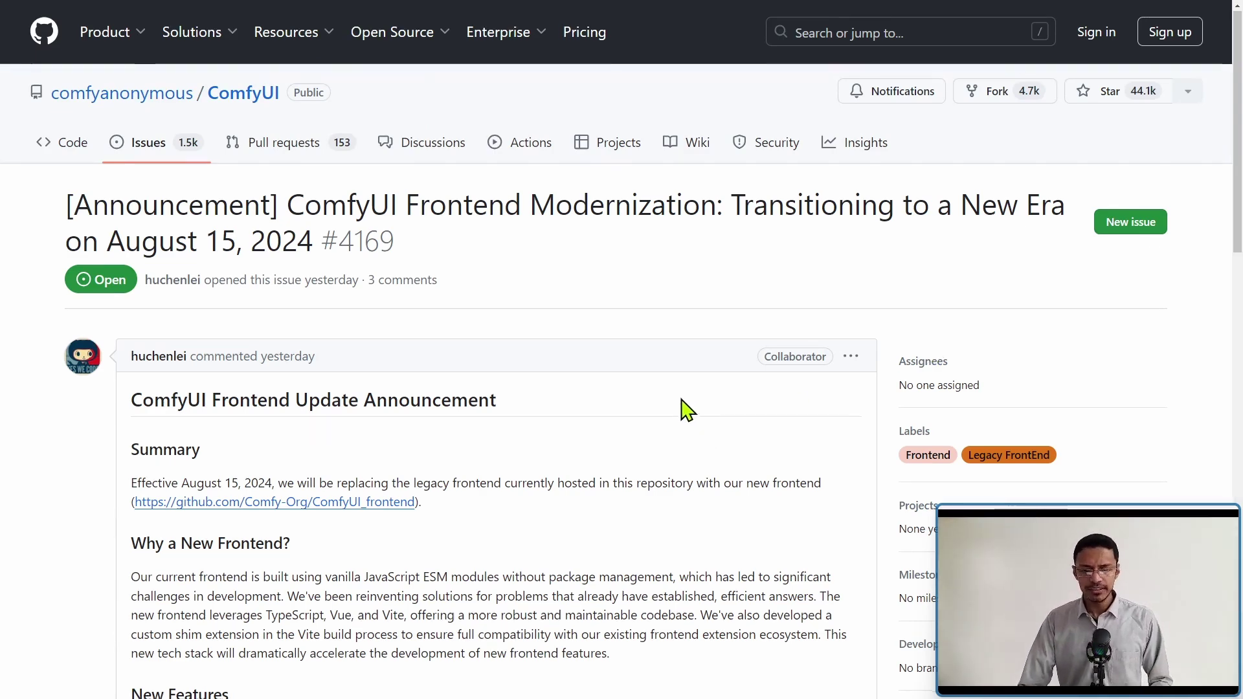
click(419, 295)
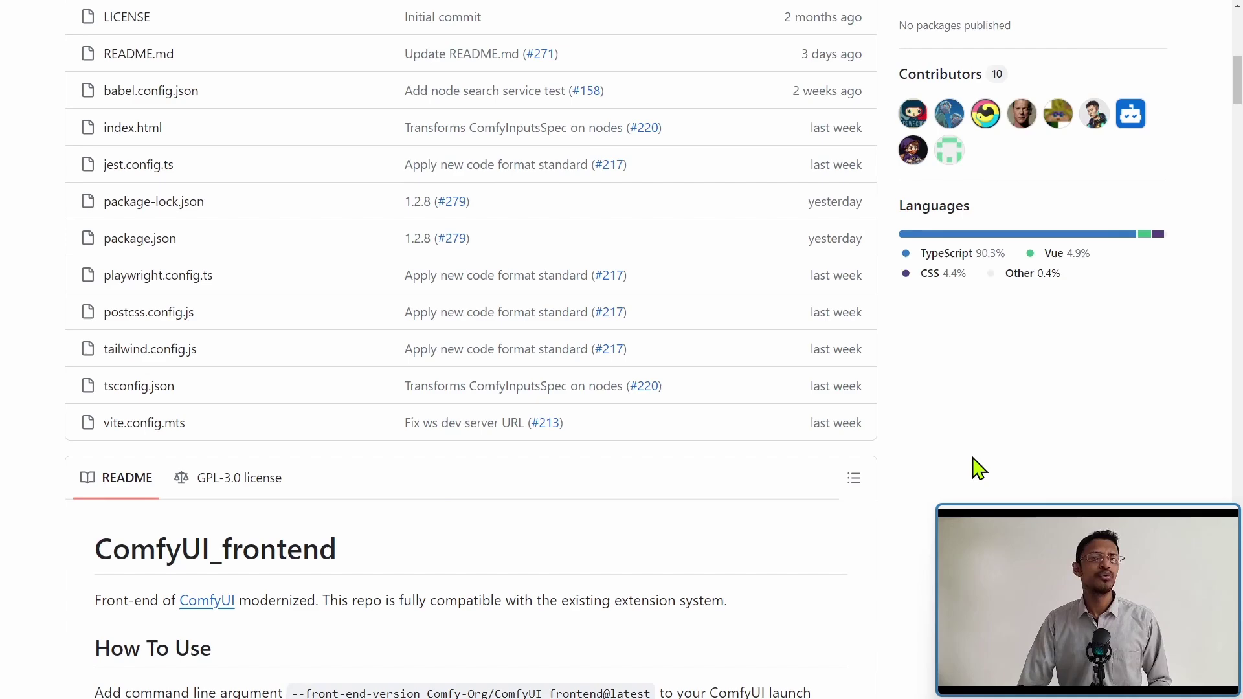
- Browse the README demos down to the v1.1.0 node search box and 'Release link with shift' sections
scroll(803, 435, down, 10)
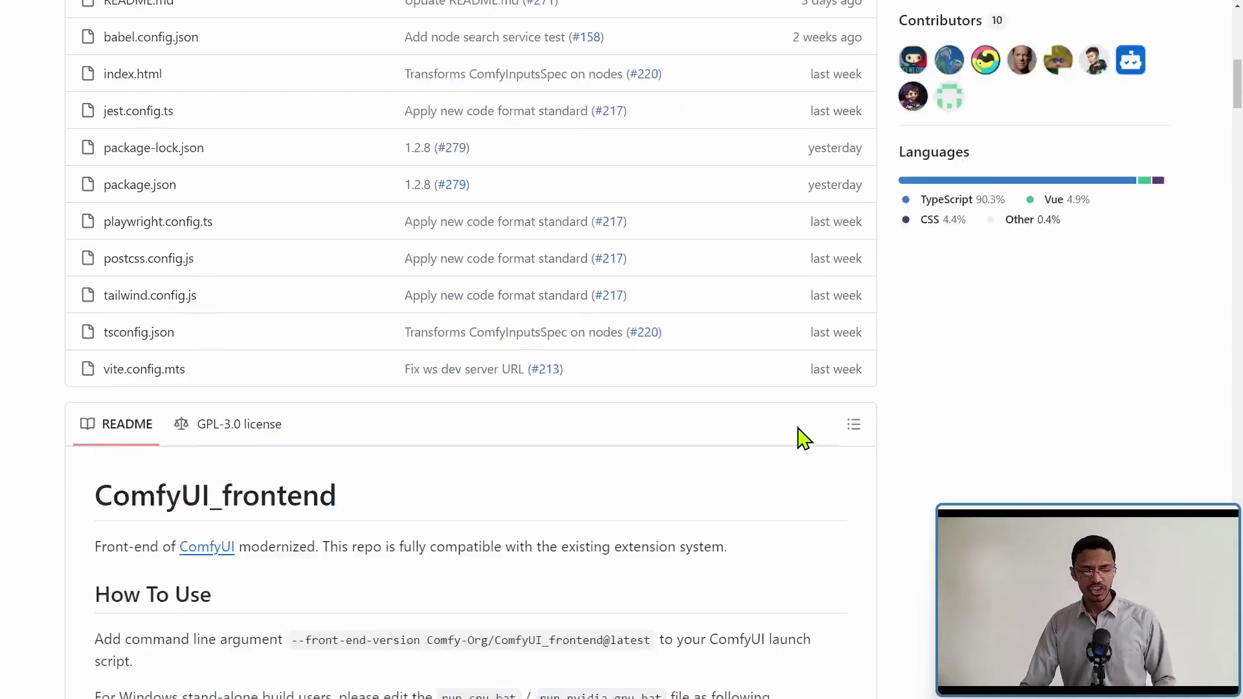
scroll(803, 404, down, 14)
scroll(802, 408, up, 11)
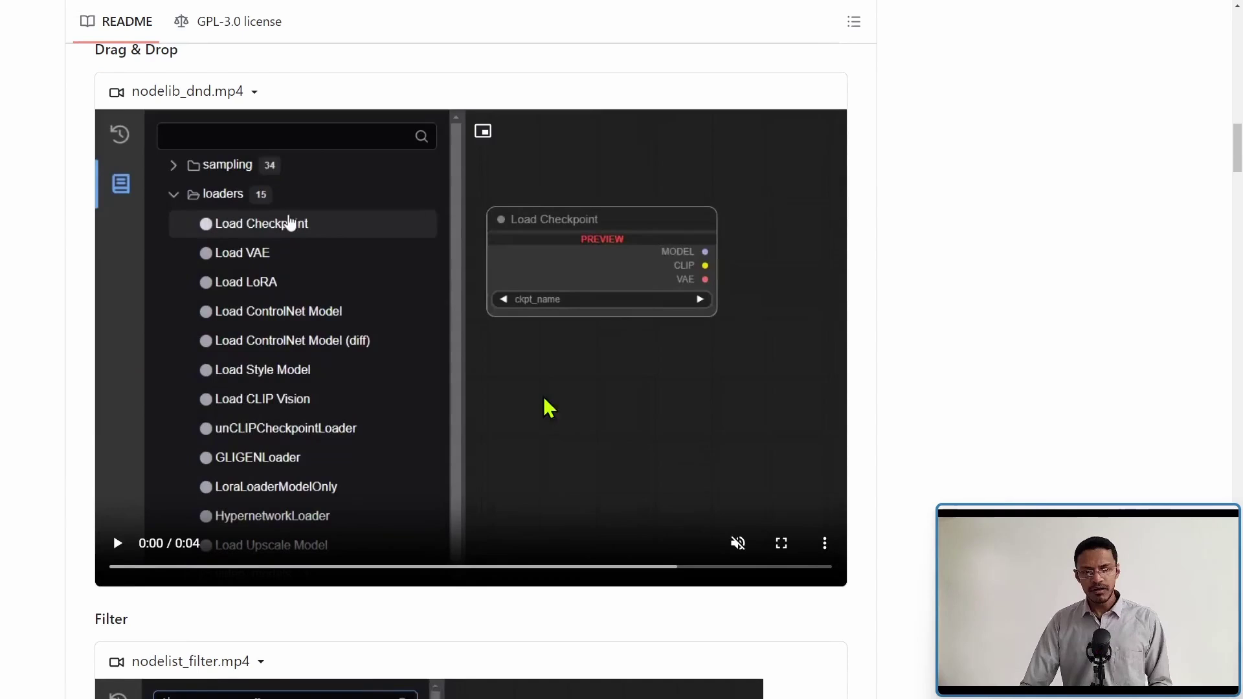
scroll(624, 422, down, 9)
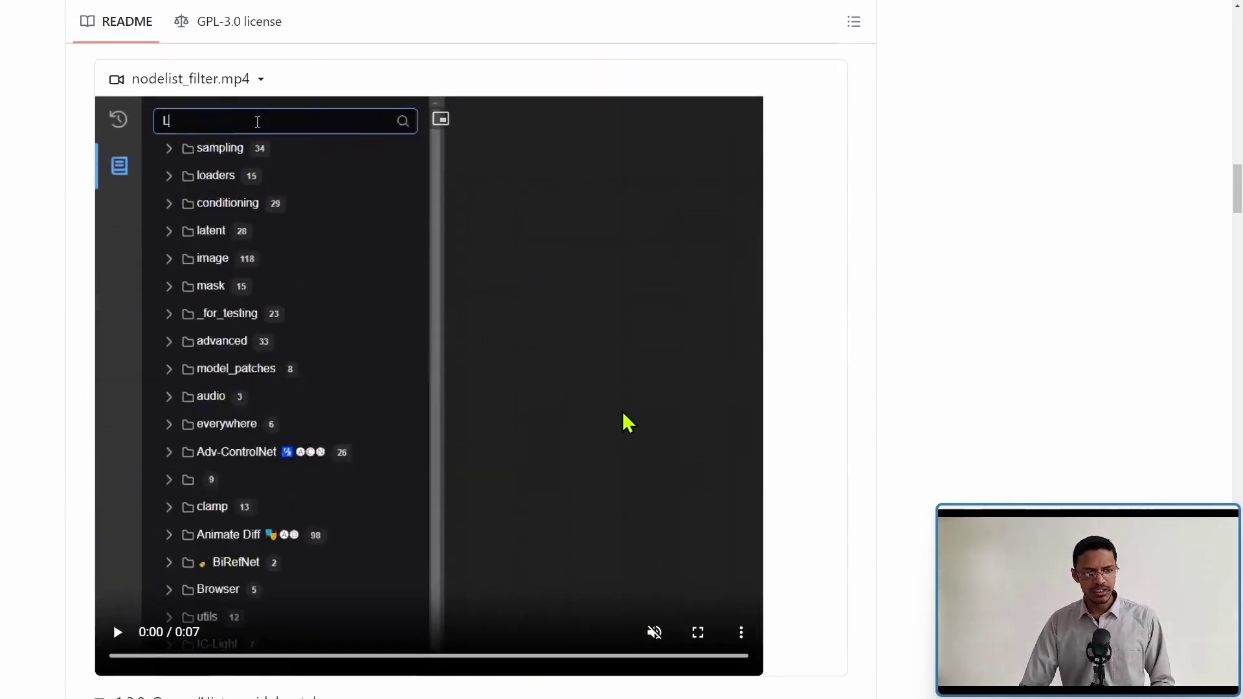
scroll(624, 421, up, 1)
scroll(499, 421, down, 6)
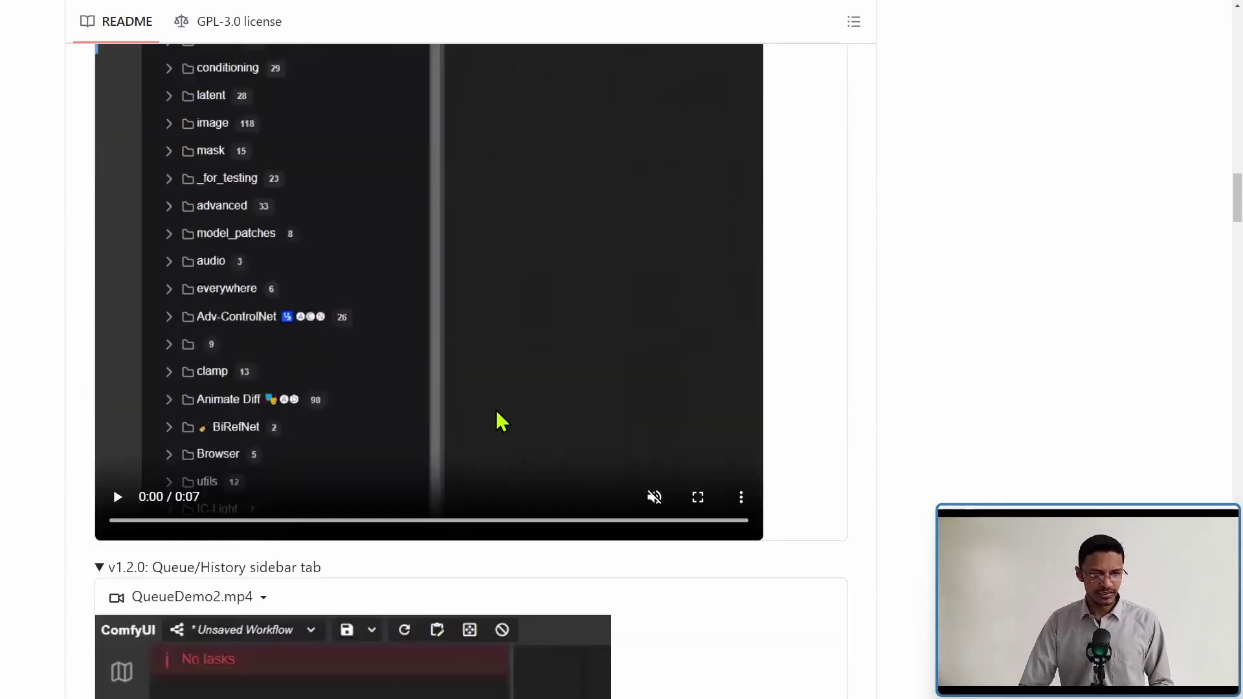
scroll(526, 411, down, 7)
scroll(565, 426, up, 3)
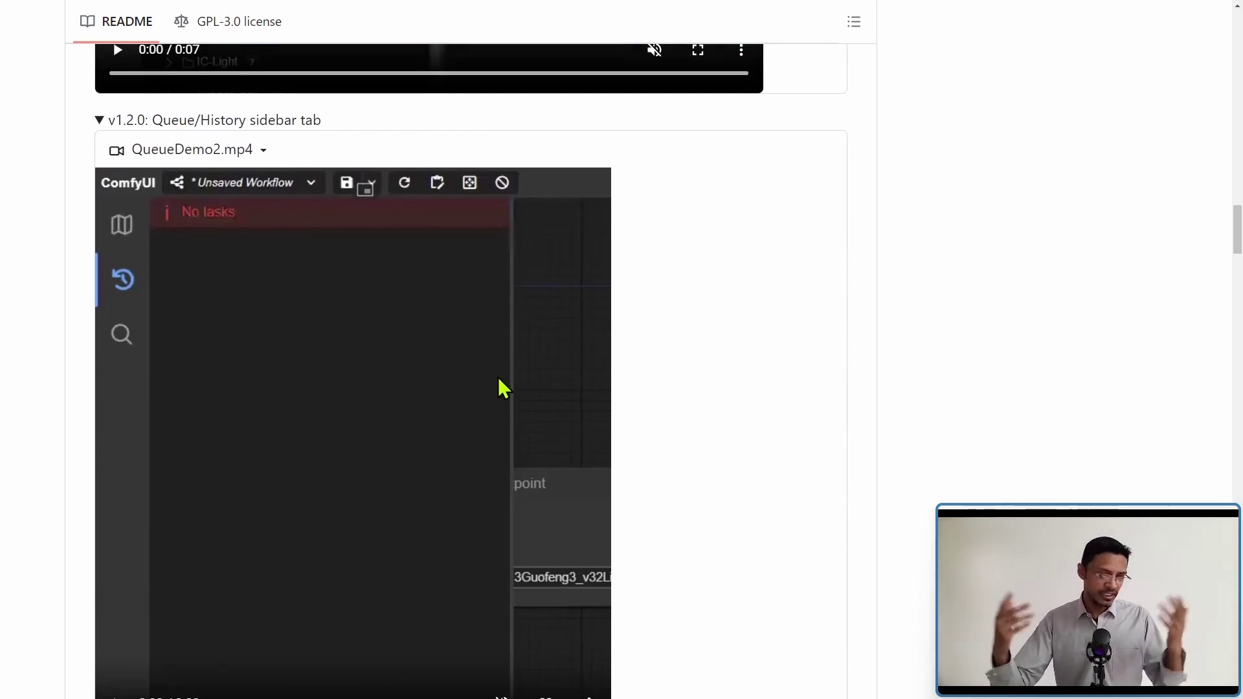
scroll(499, 375, down, 11)
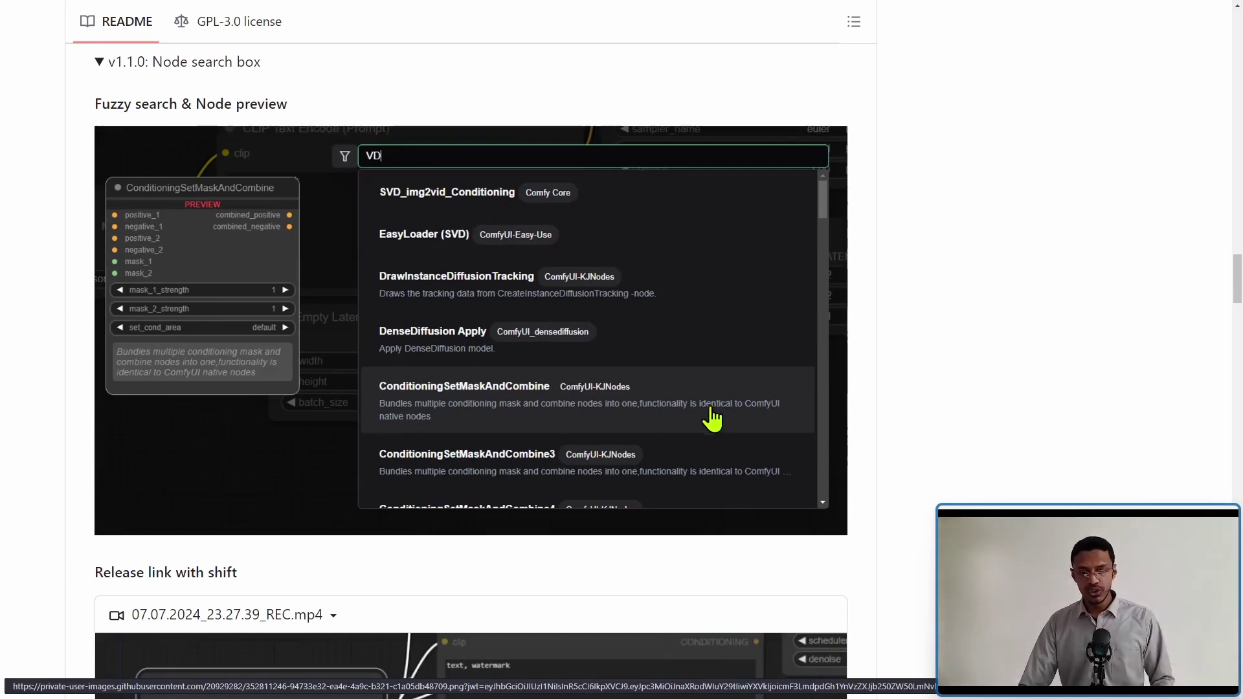
scroll(667, 415, down, 7)
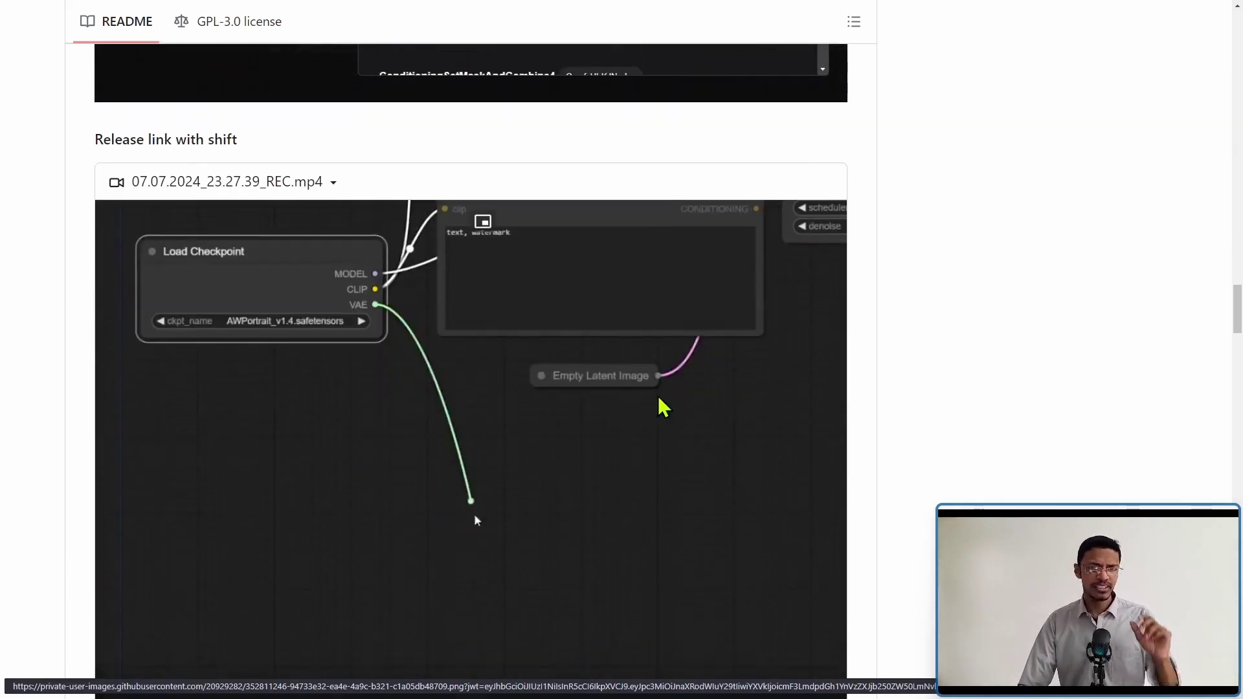
scroll(667, 411, up, 2)
scroll(674, 412, up, 6)
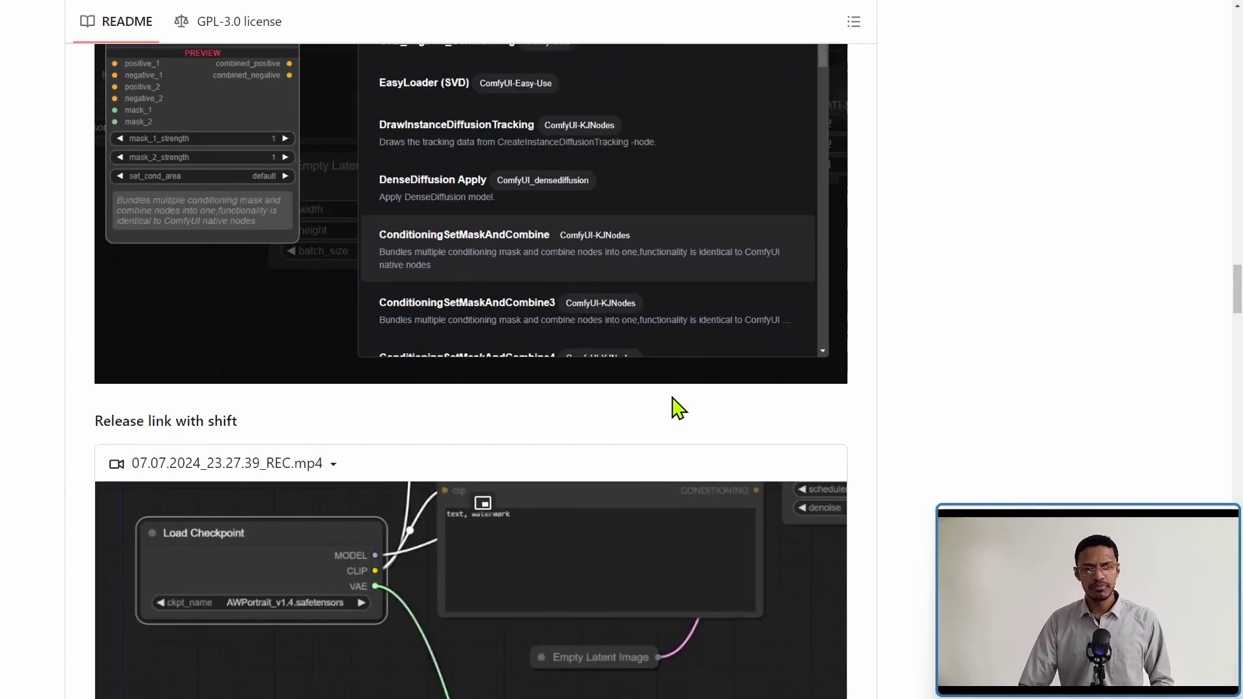
- Read the v1.2.2 auto-connect section, collapsing and re-expanding it
scroll(732, 430, up, 1)
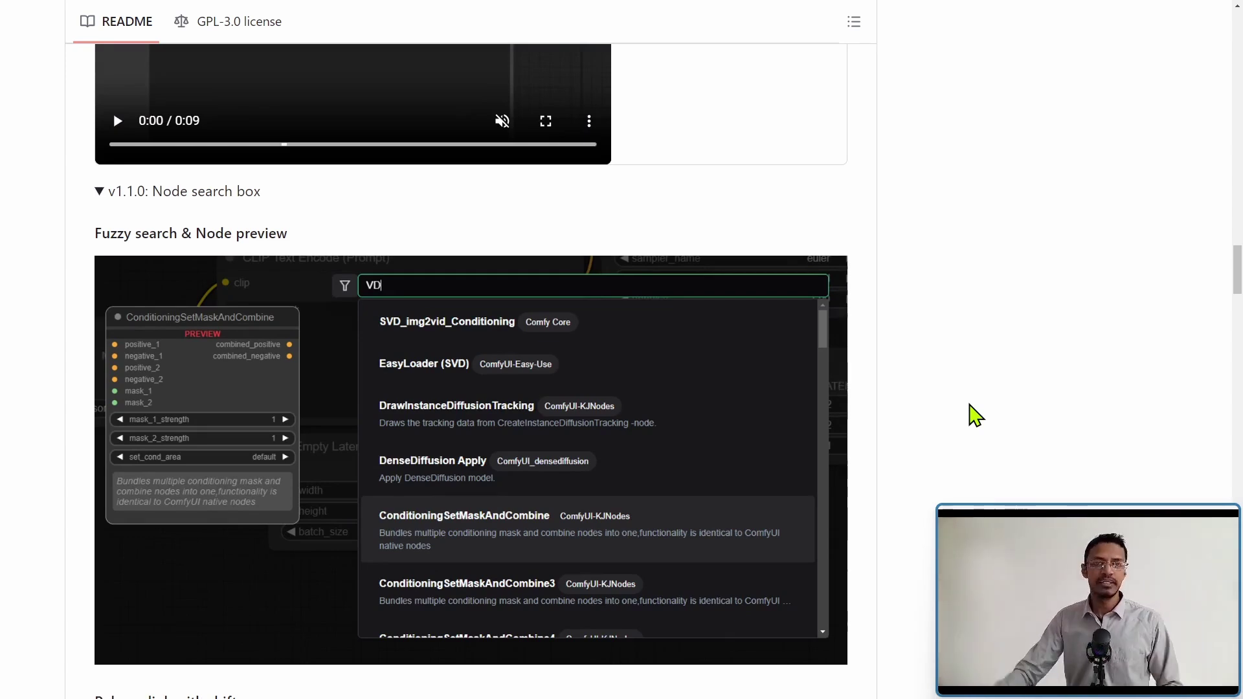
scroll(963, 466, down, 8)
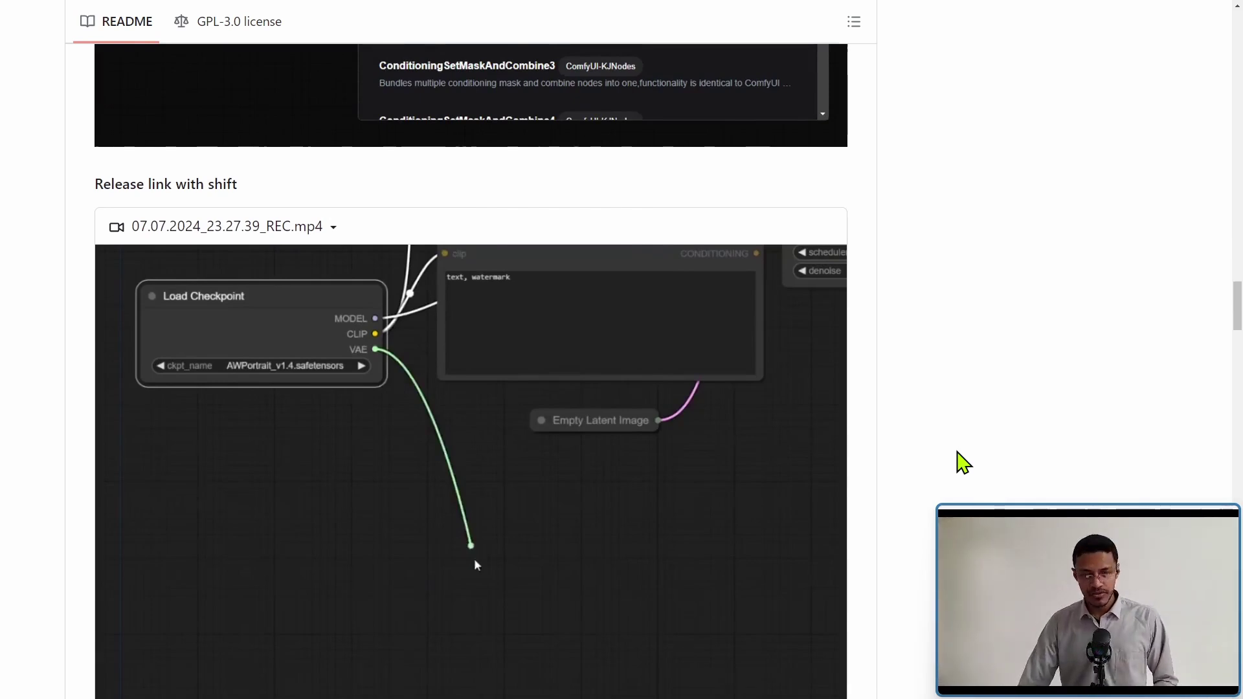
scroll(963, 465, down, 10)
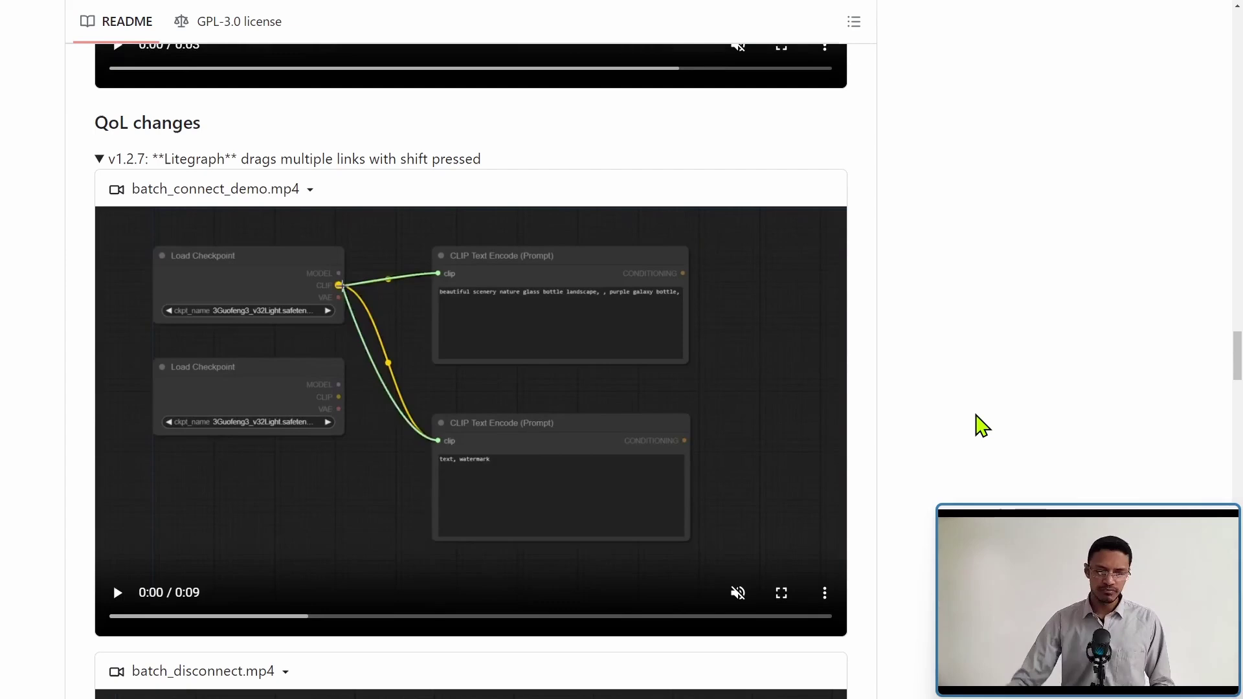
scroll(667, 395, up, 6)
scroll(641, 430, up, 2)
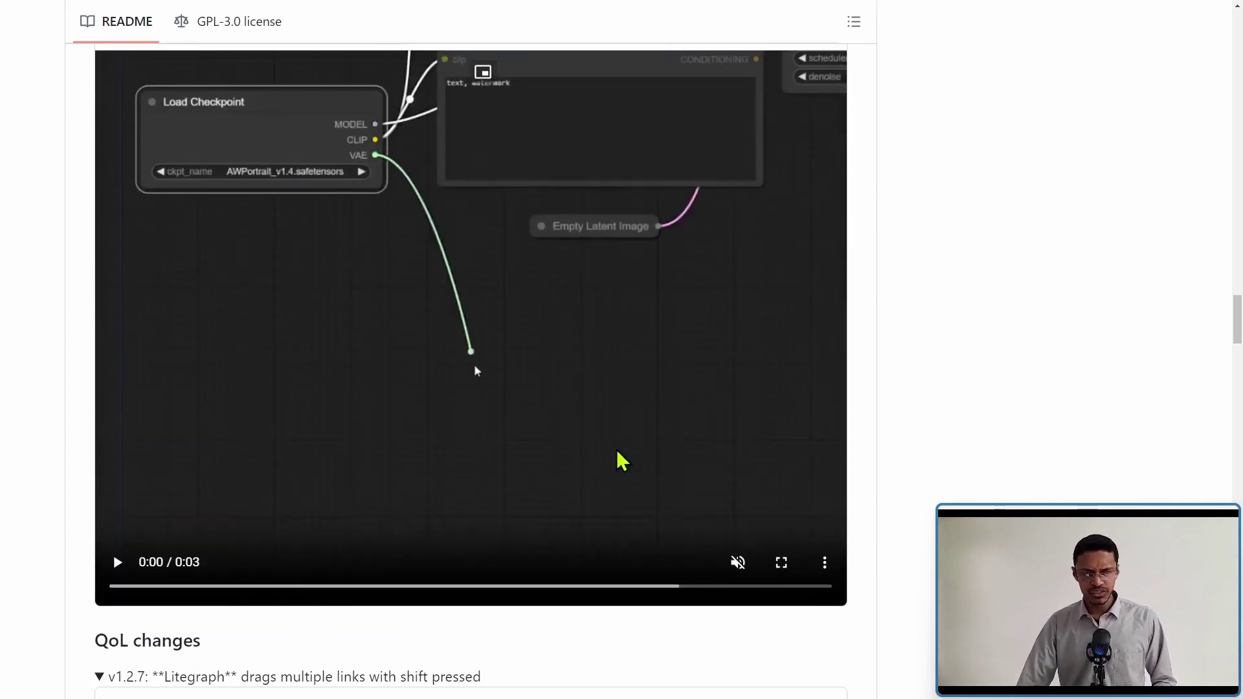
scroll(754, 472, down, 5)
scroll(742, 469, down, 11)
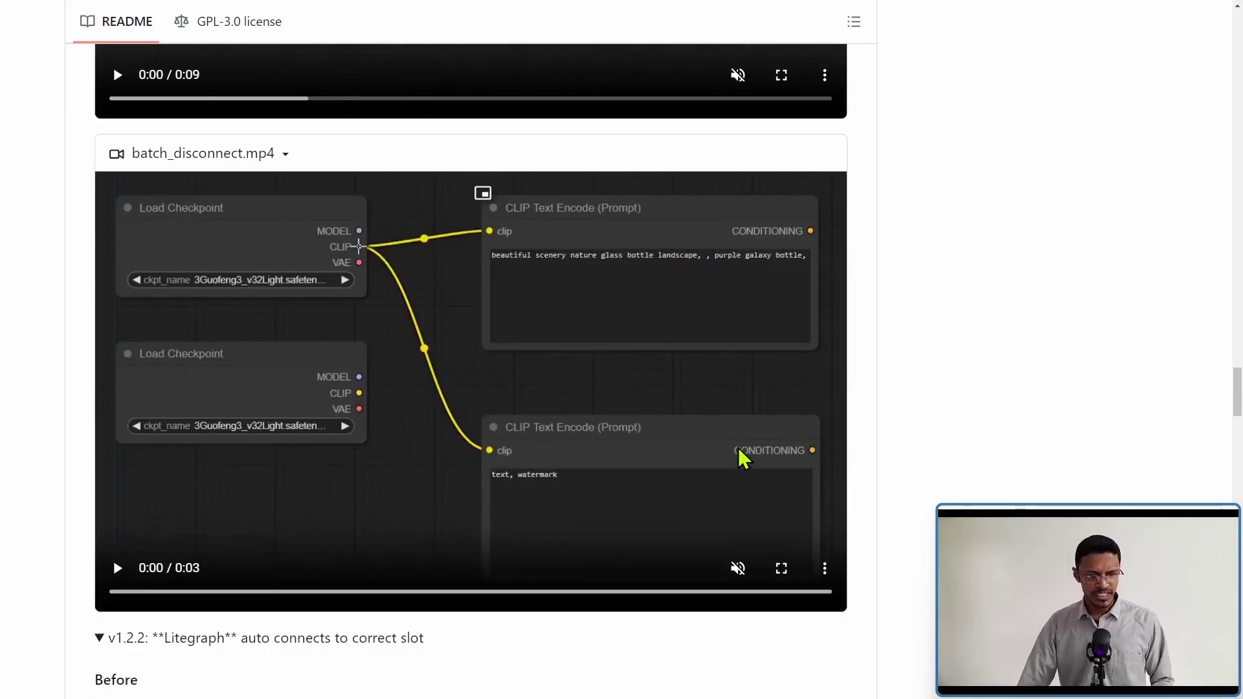
scroll(744, 463, down, 6)
drag(451, 251, 272, 258)
click(518, 277)
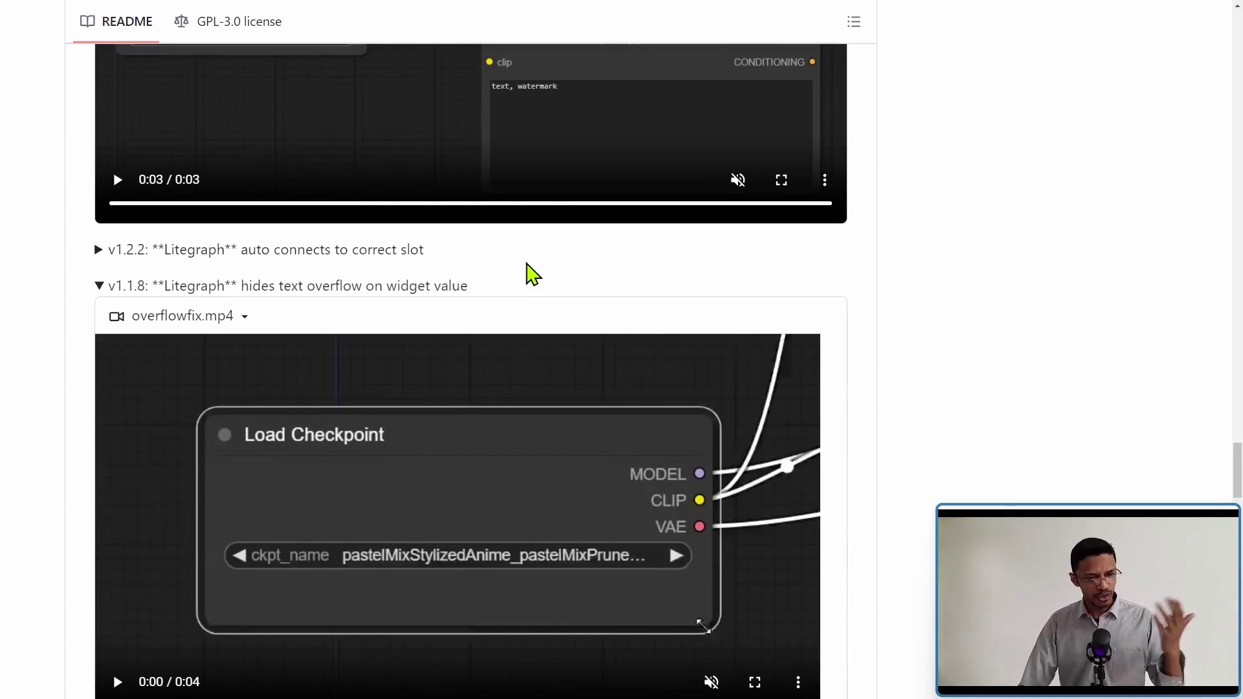
click(372, 259)
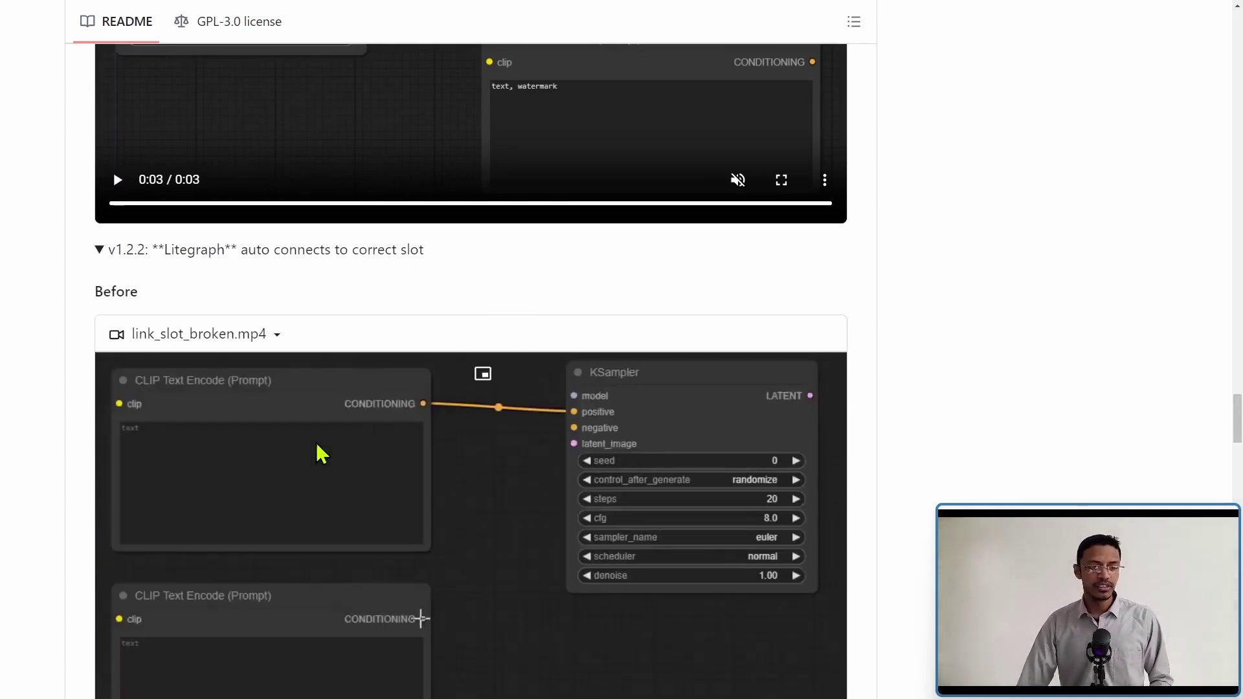
- Scroll to the sidebar-tab registration code example and select the whole example
scroll(524, 567, up, 1)
scroll(525, 567, up, 7)
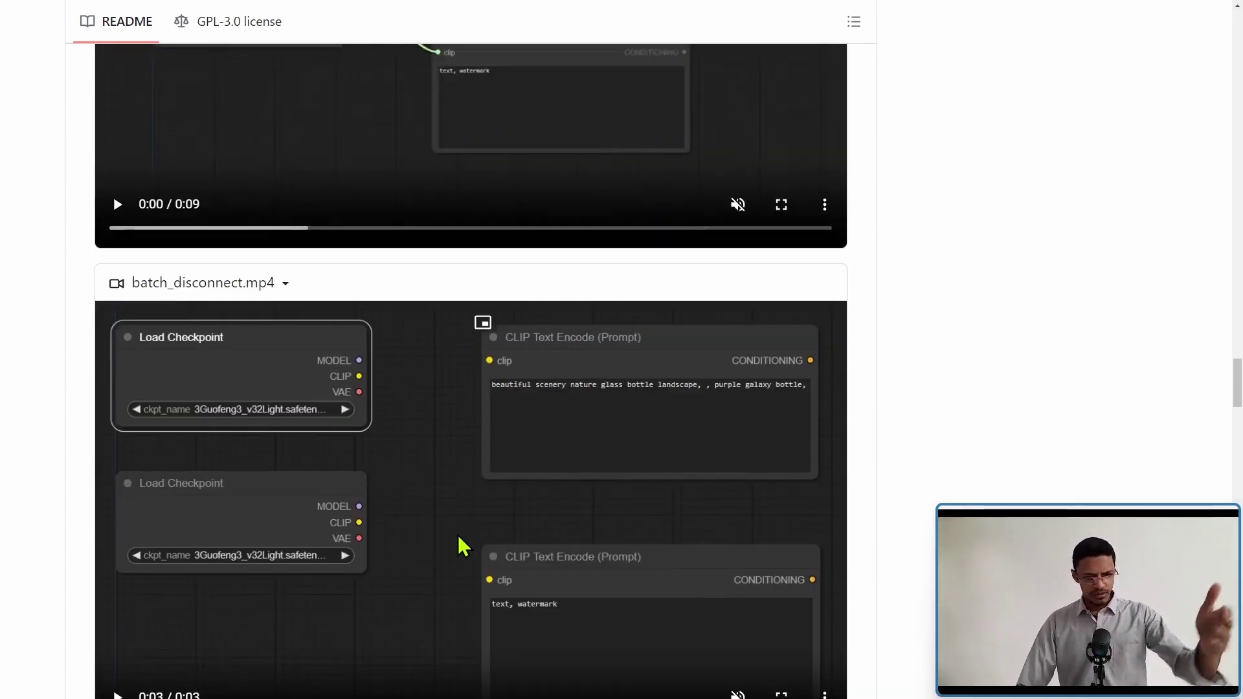
scroll(944, 480, down, 13)
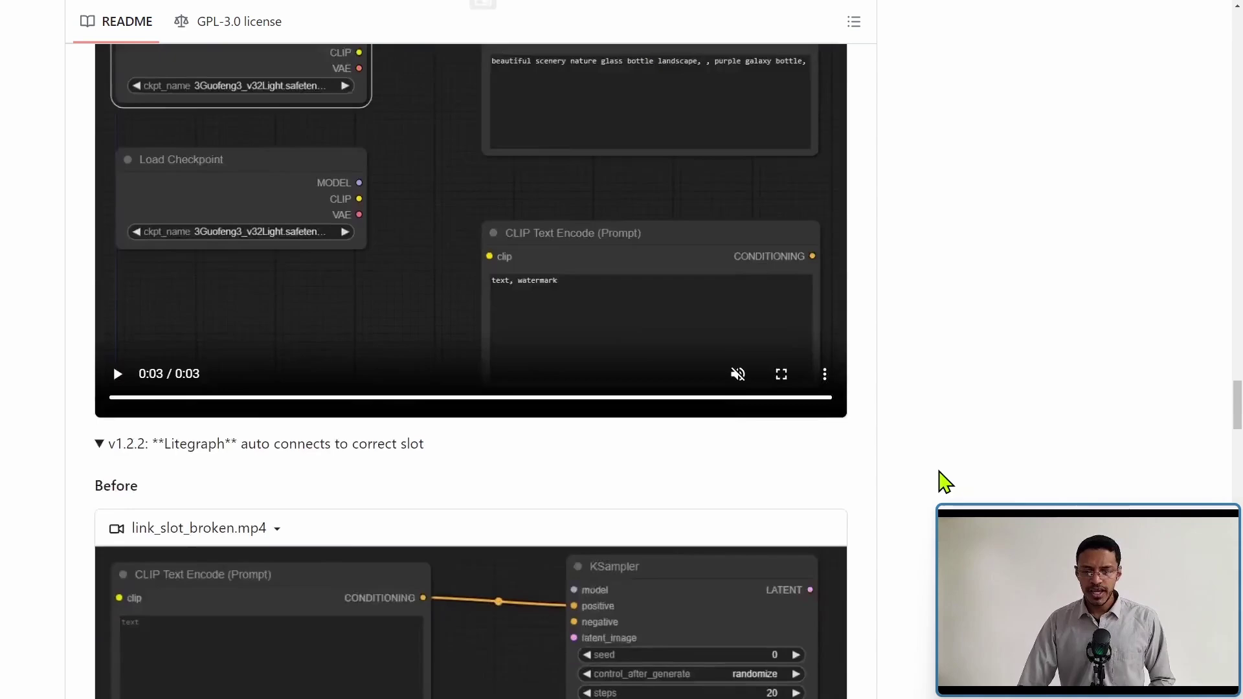
scroll(930, 436, down, 16)
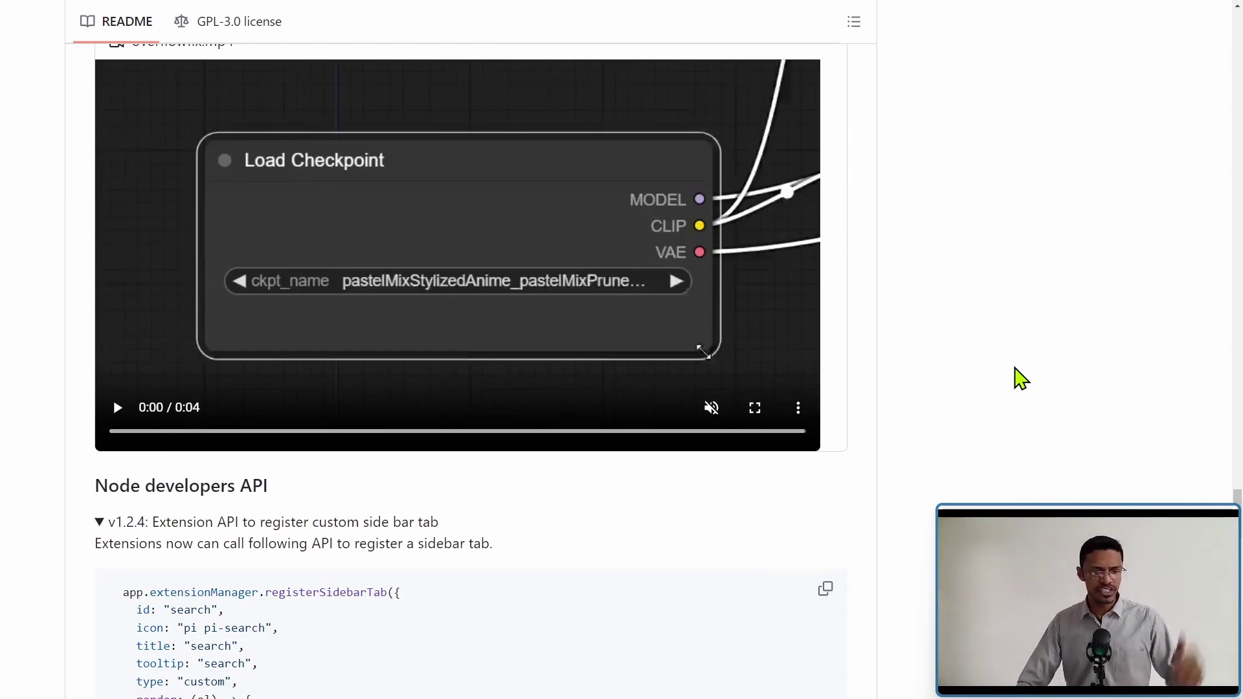
scroll(1017, 379, down, 5)
drag(158, 431, 109, 267)
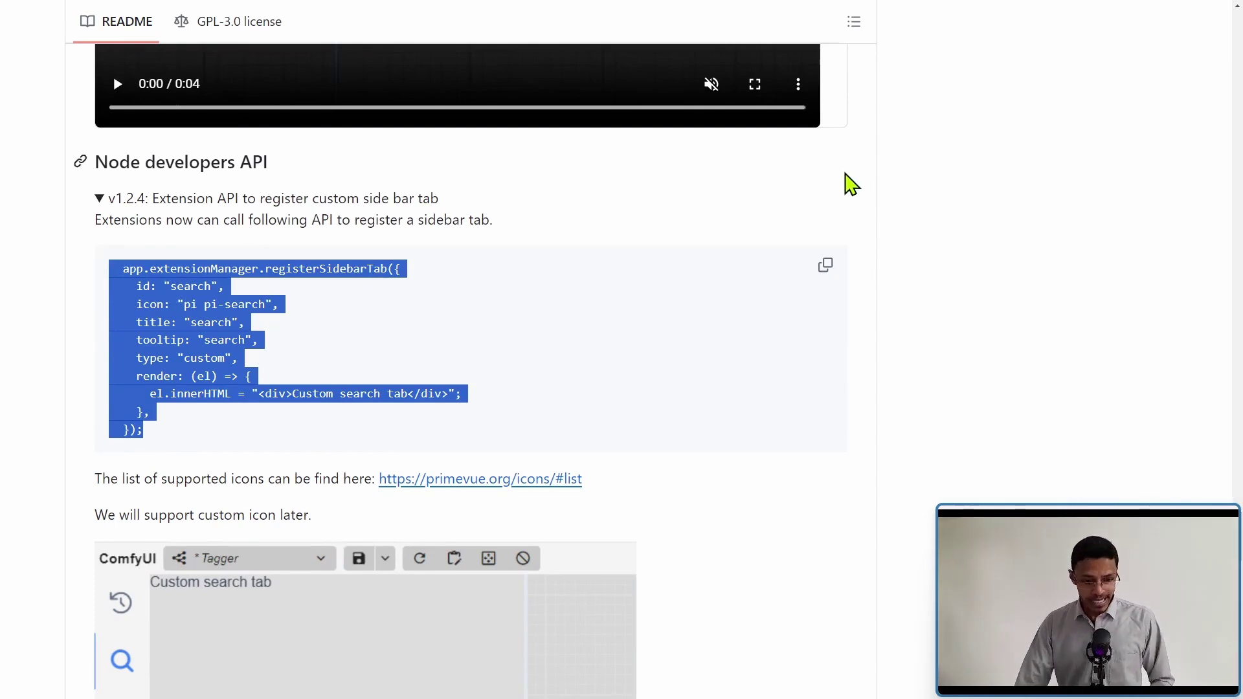
- Highlight the Road Map, 'What has been done' and 'What to be done' headings, then return to the top
scroll(900, 233, down, 10)
scroll(906, 244, down, 4)
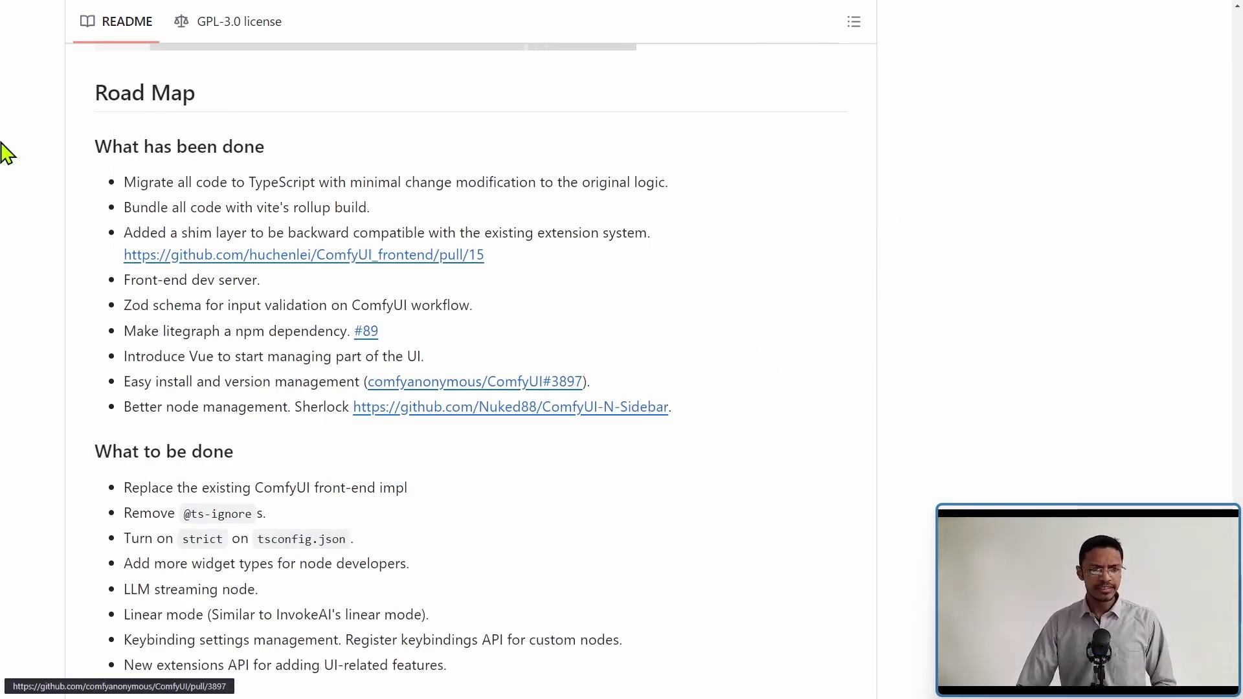
drag(104, 97, 282, 104)
drag(292, 158, 138, 155)
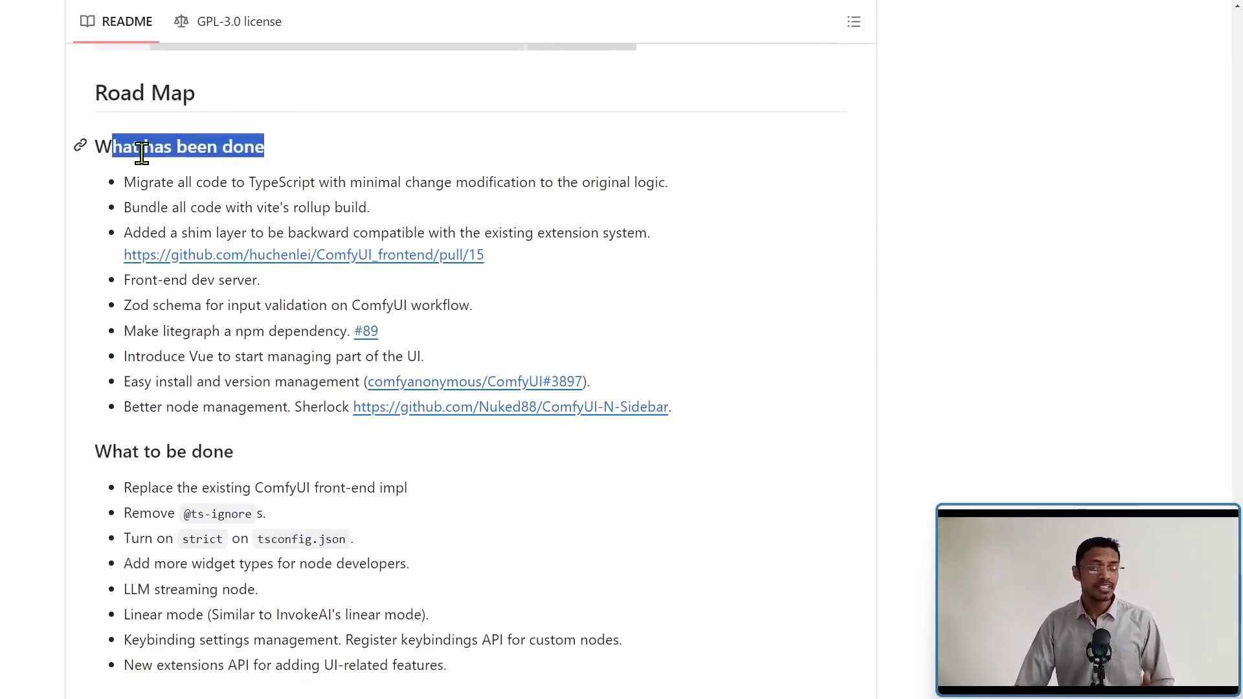
scroll(369, 289, down, 5)
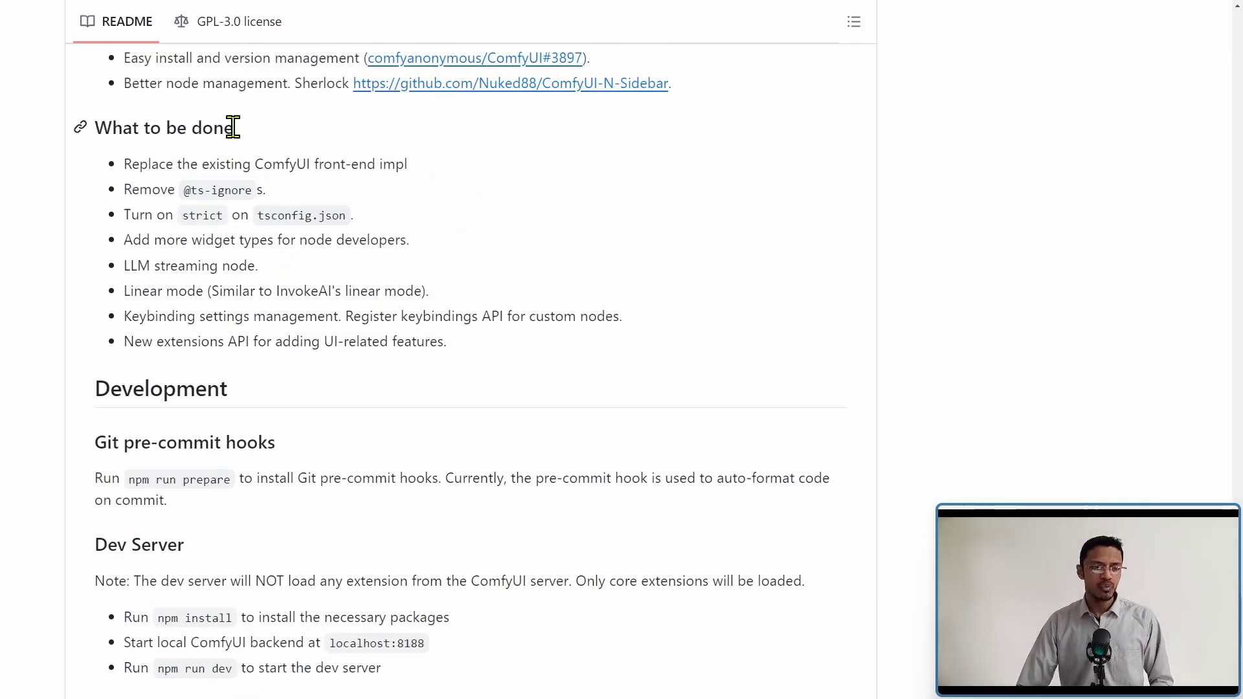
drag(234, 128, 112, 129)
key(Home)
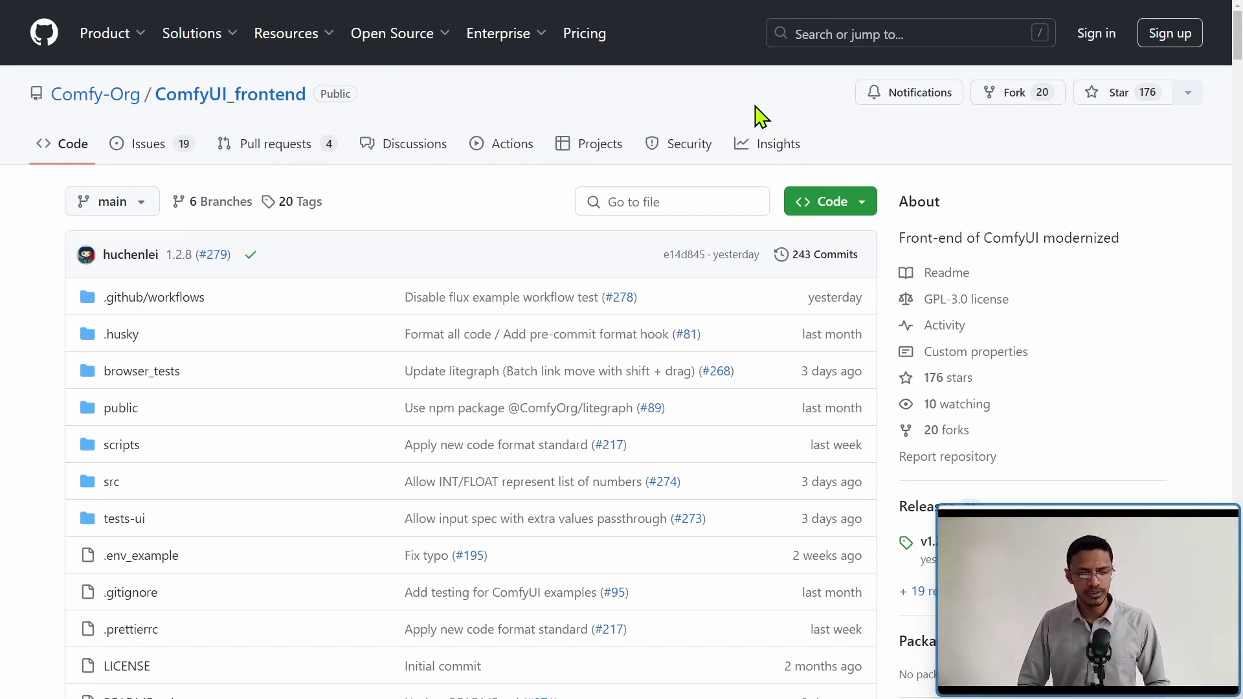
- Highlight the --front-end-version Comfy-Org/ComfyUI_frontend@latest argument and copy the Windows launch command
scroll(786, 457, down, 20)
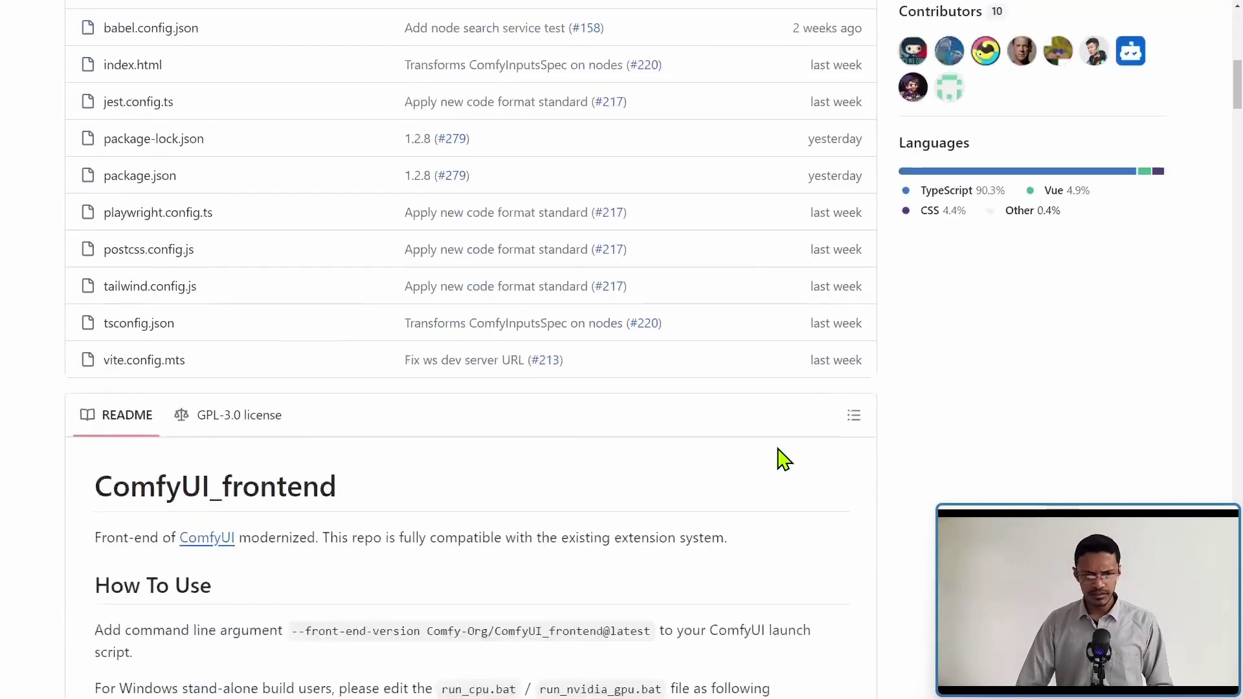
scroll(785, 458, up, 5)
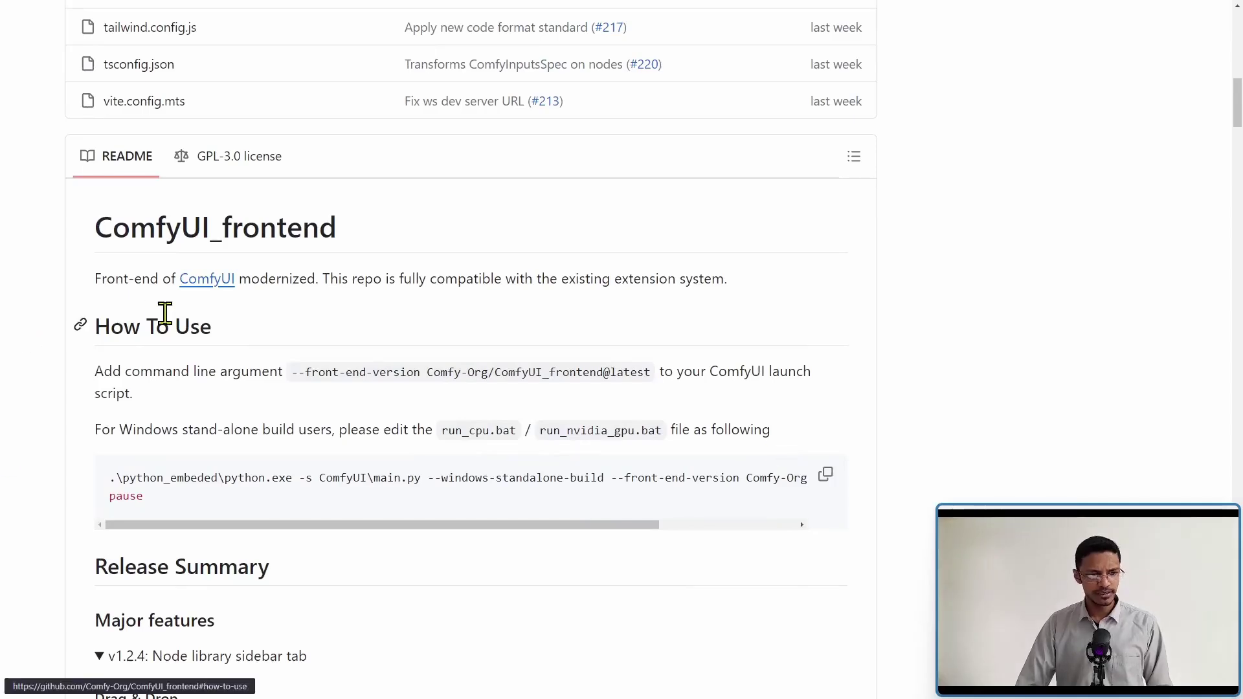
scroll(634, 511, down, 4)
scroll(636, 518, up, 1)
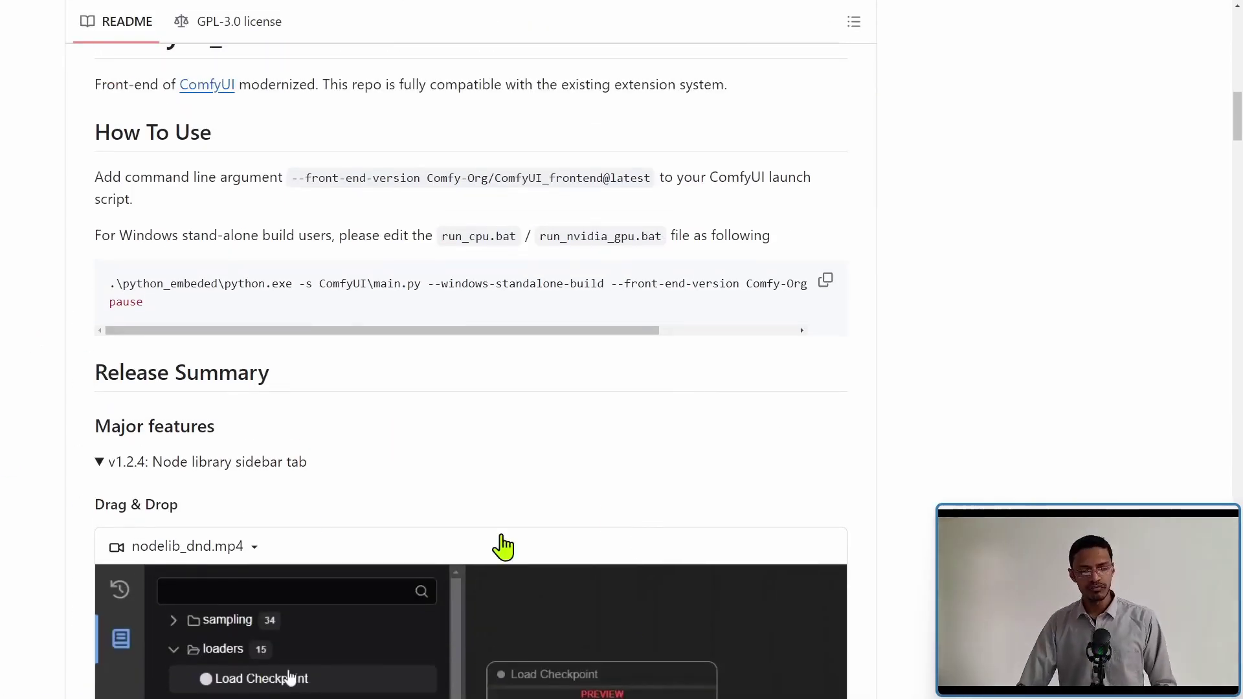
drag(179, 309, 103, 288)
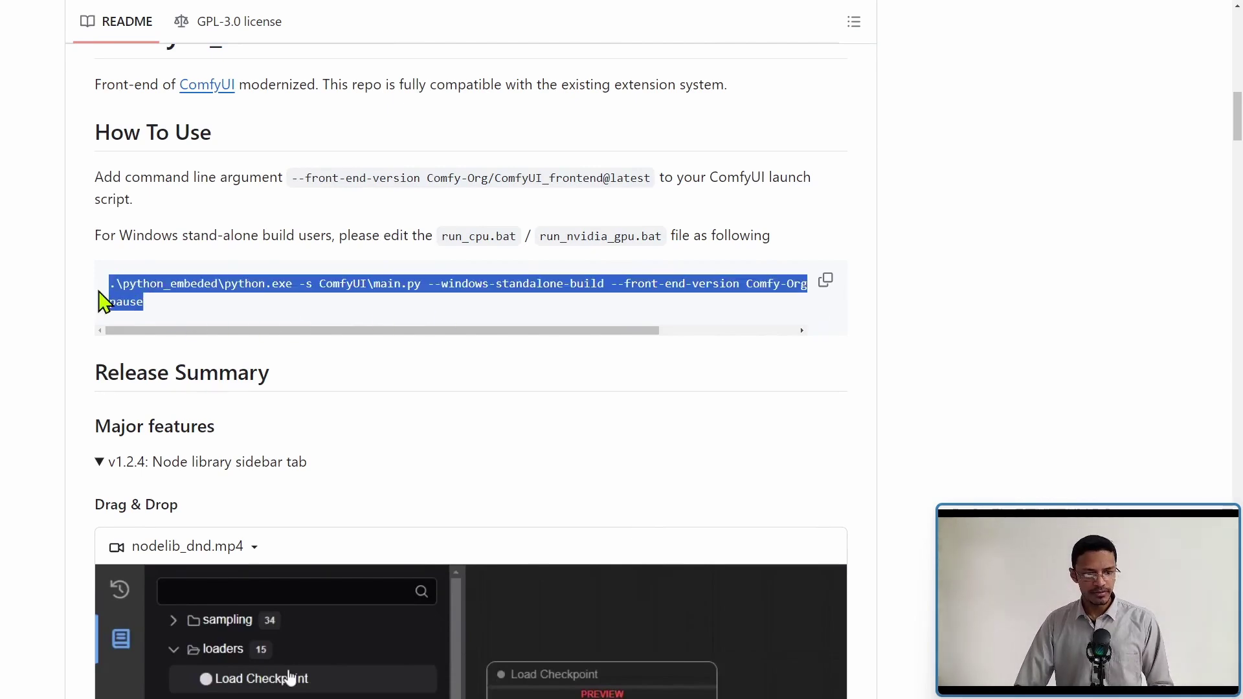
click(626, 447)
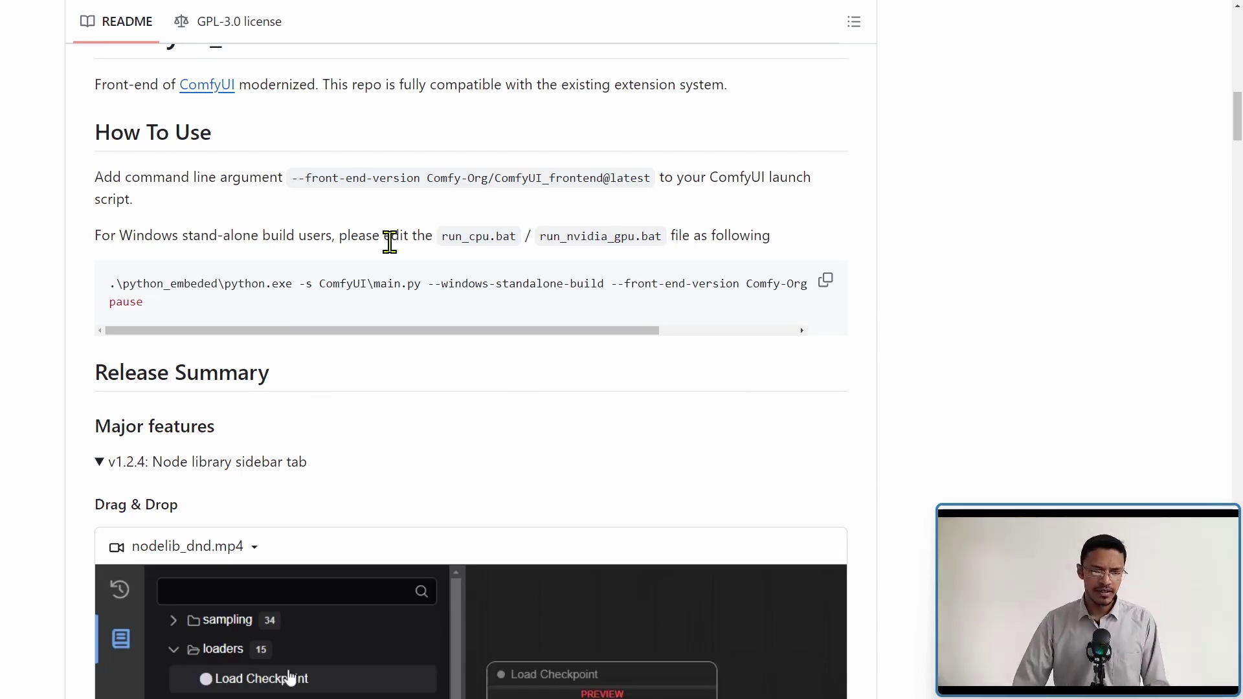
drag(292, 179, 655, 187)
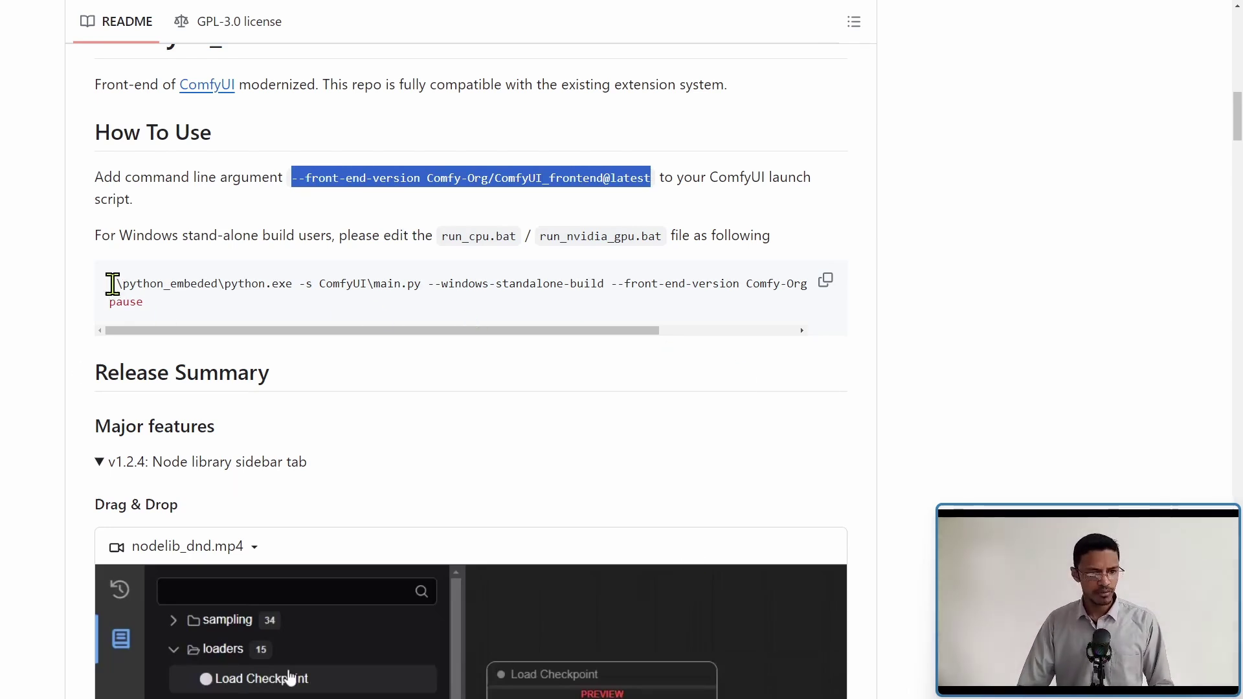
click(824, 283)
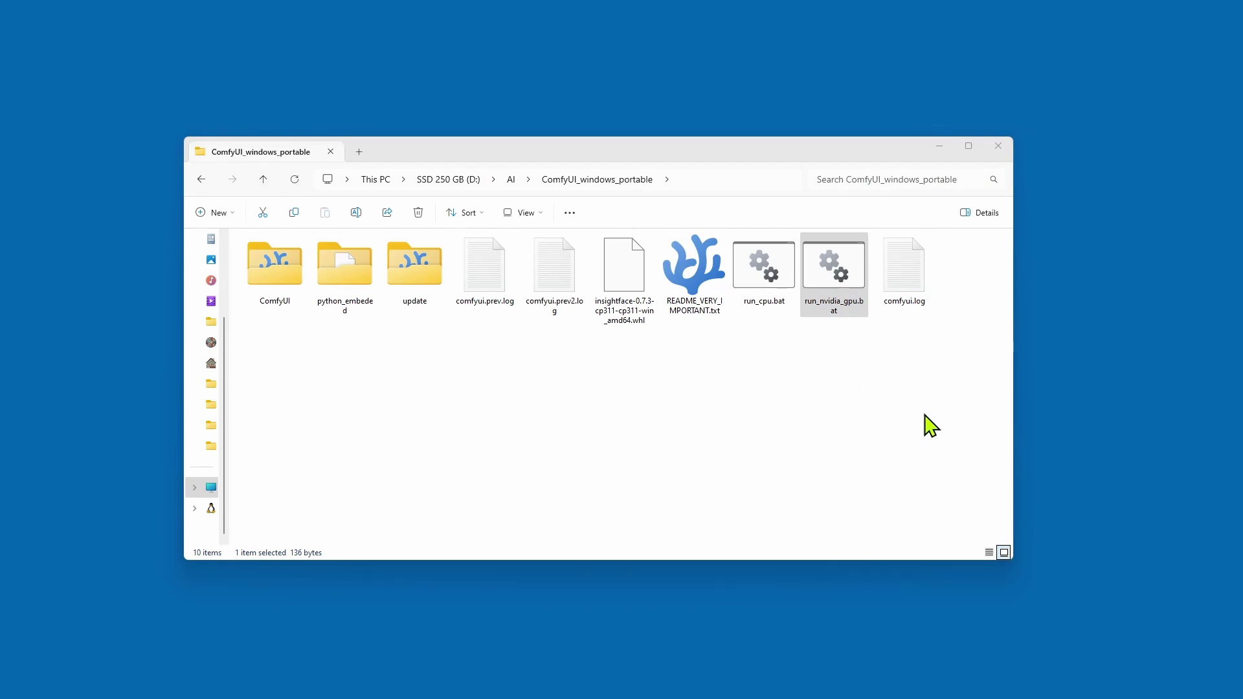
- Replace run_nvidia_gpu.bat's text in Notepad with the copied --front-end-version launch command, save and close
right_click(841, 292)
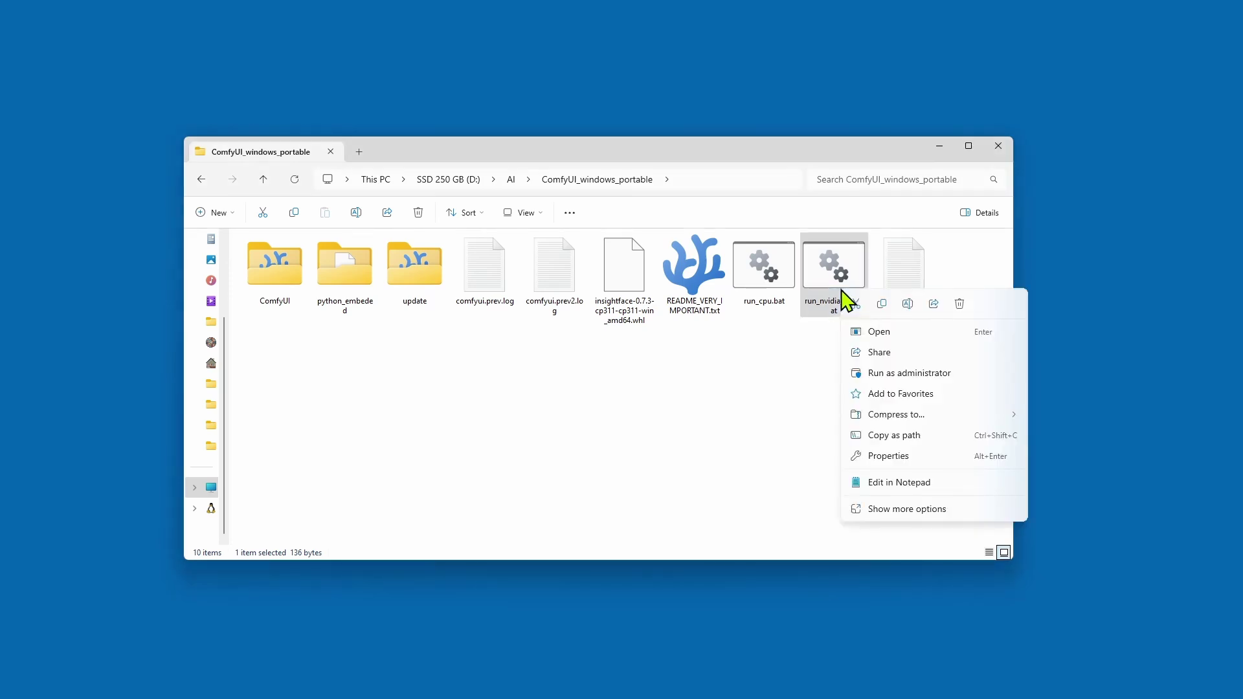
click(915, 482)
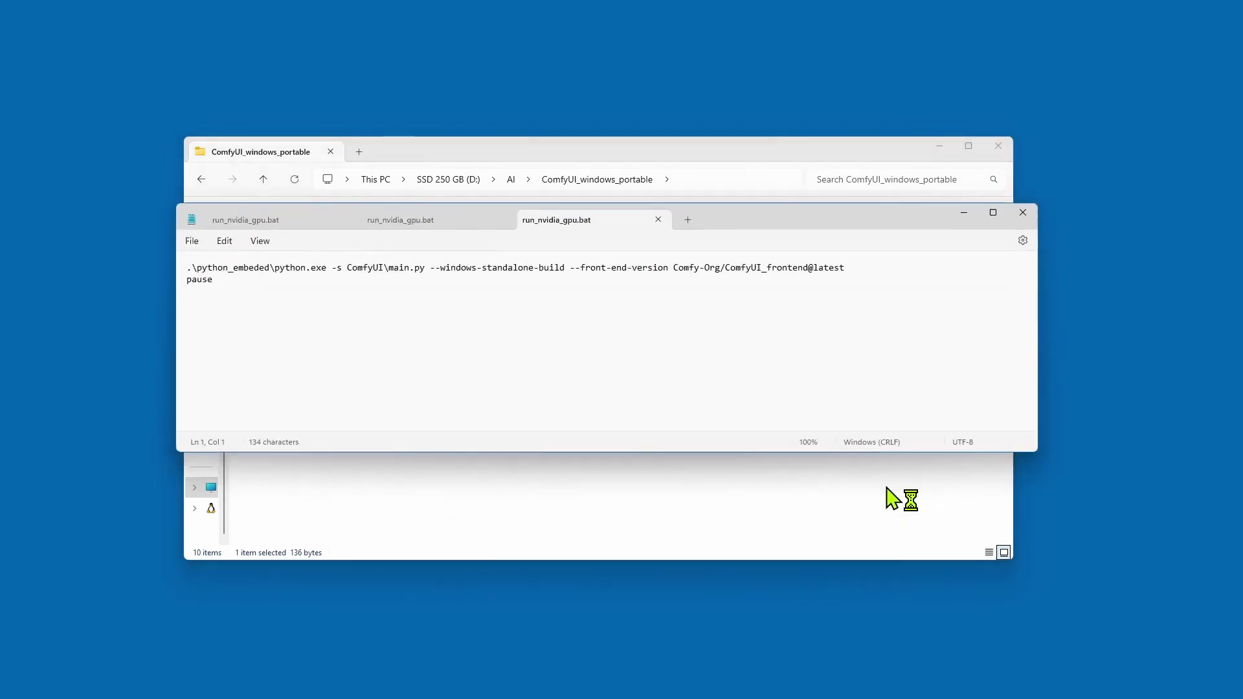
click(470, 366)
key(ctrl+a)
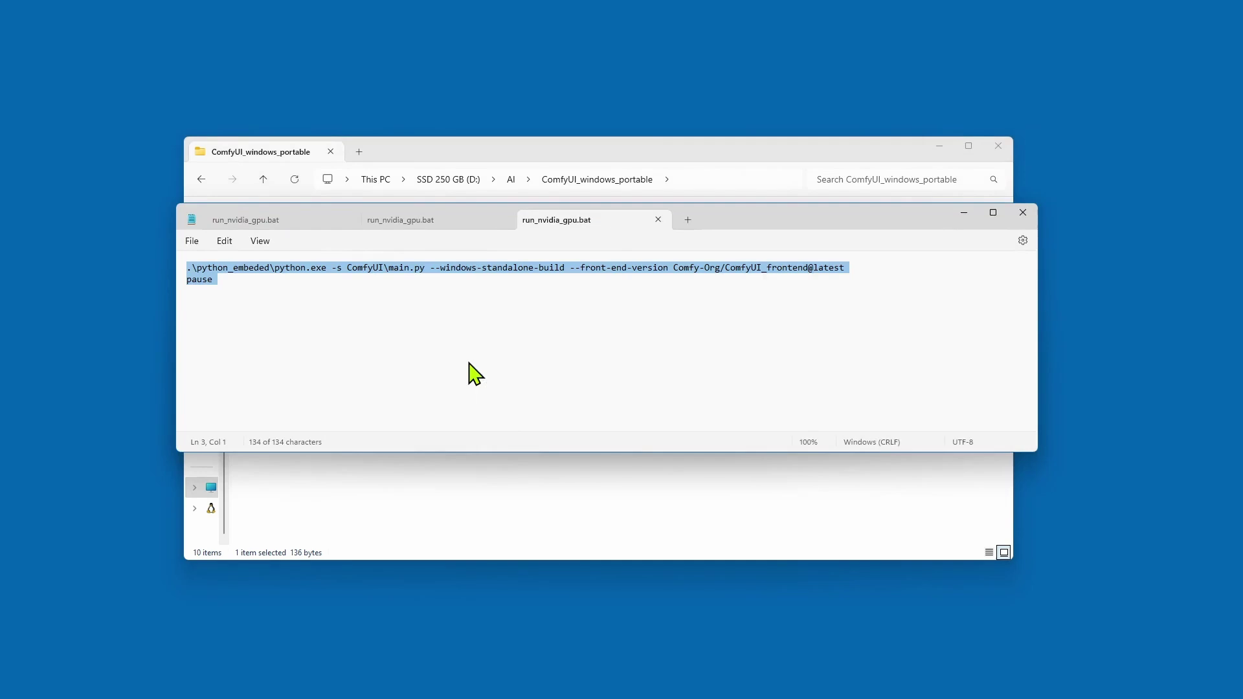
key(ctrl+v)
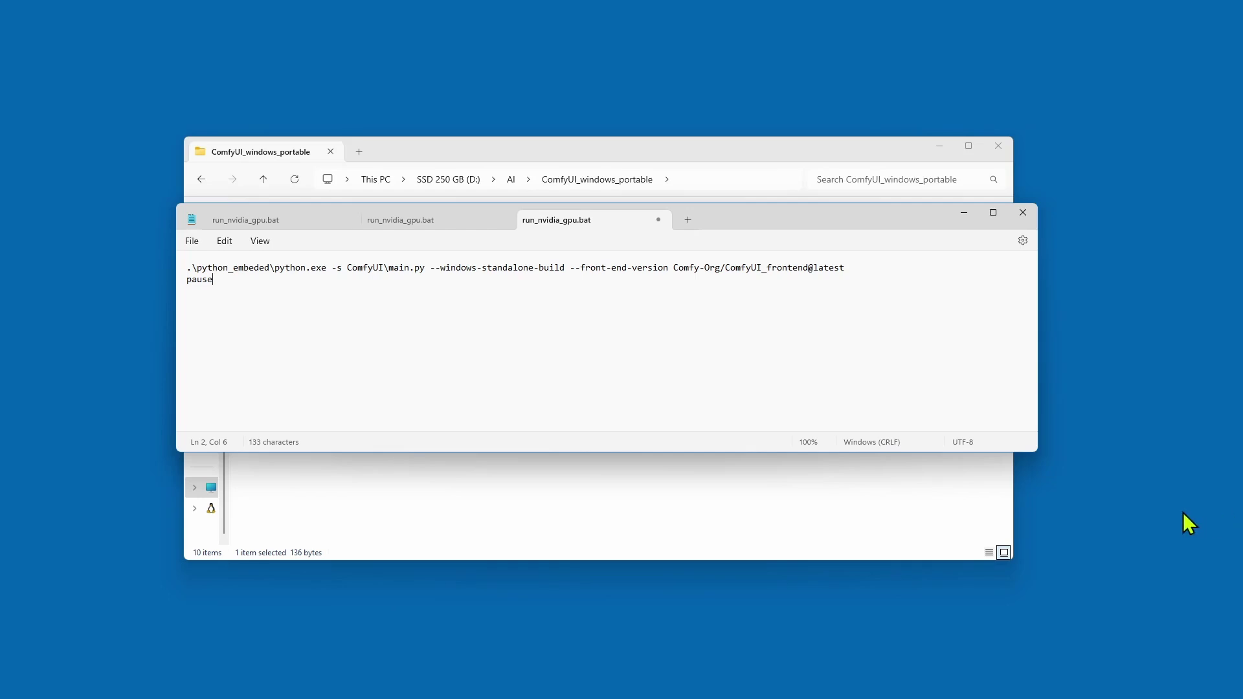
key(ctrl+plus)
key(ctrl+plus)
key(ctrl+plus)
key(ctrl+plus)
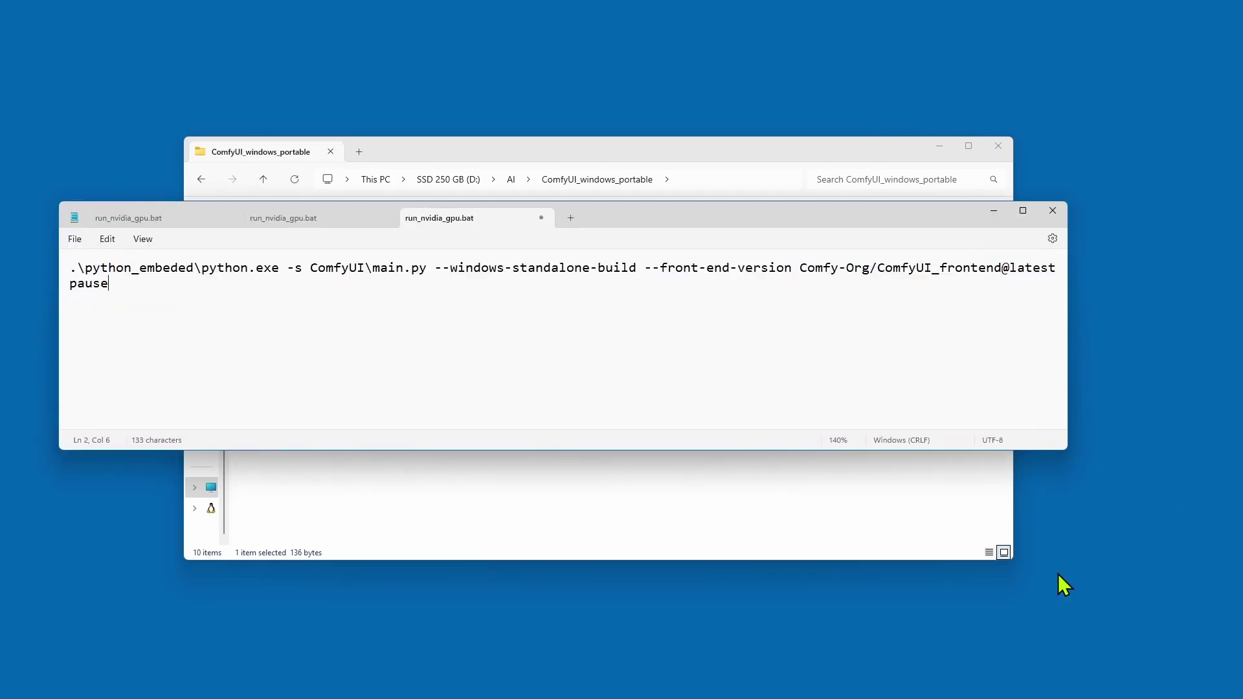
click(74, 239)
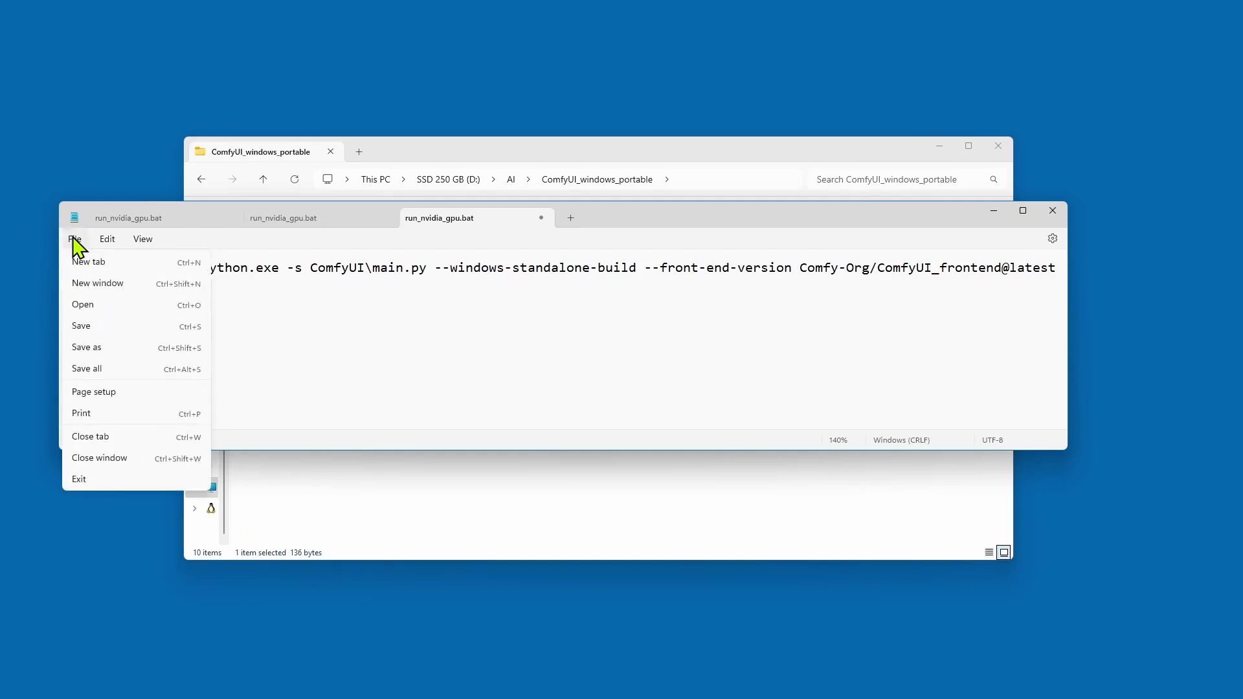
click(1055, 210)
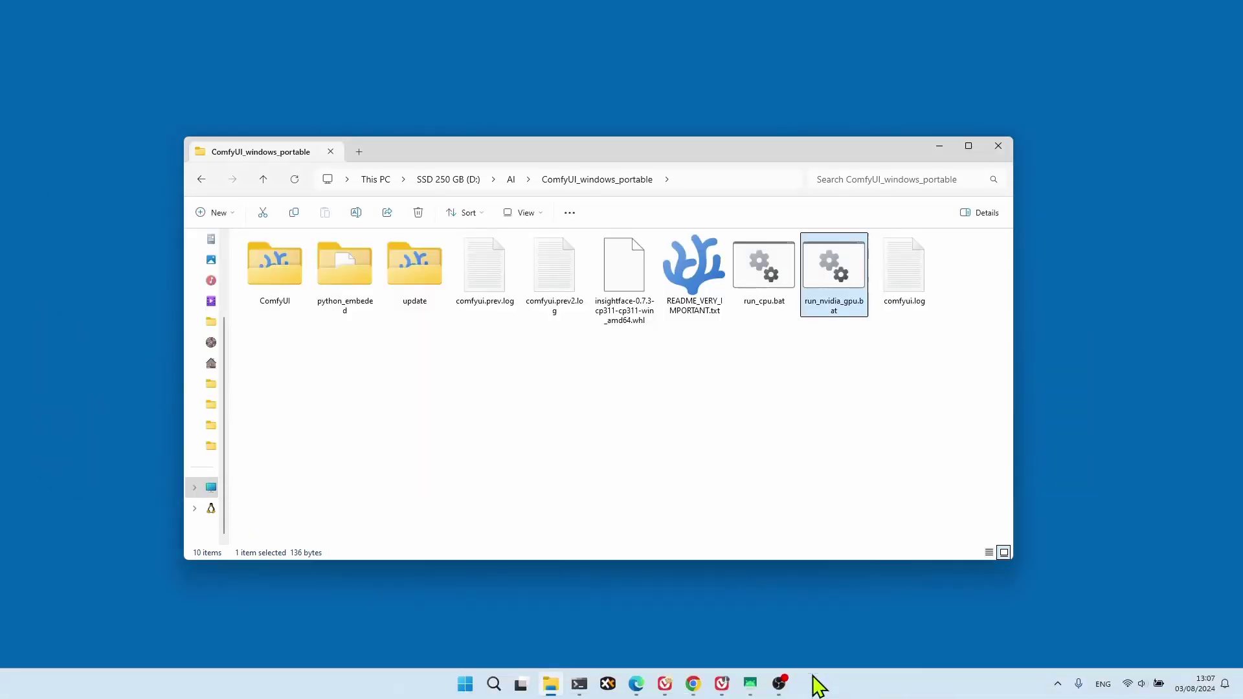
- Highlight the terminal line showing frontend 1.2.8 downloading, then open the new node search on the ComfyUI canvas
click(716, 683)
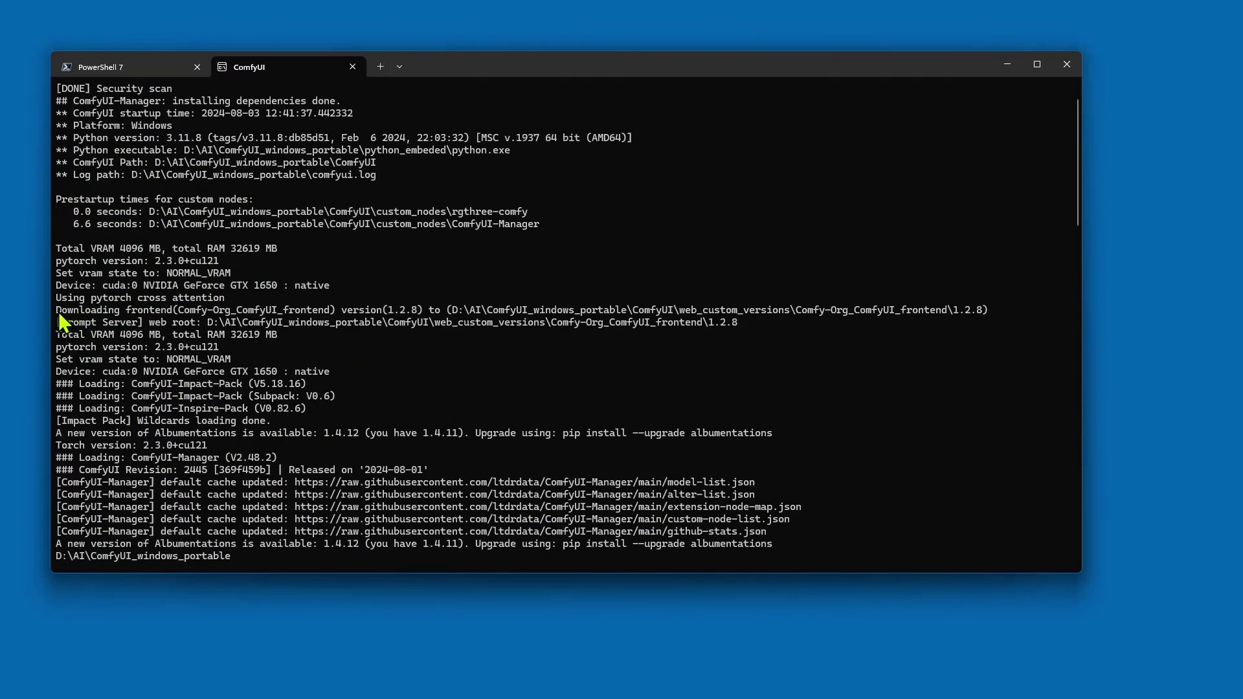
drag(57, 309, 998, 312)
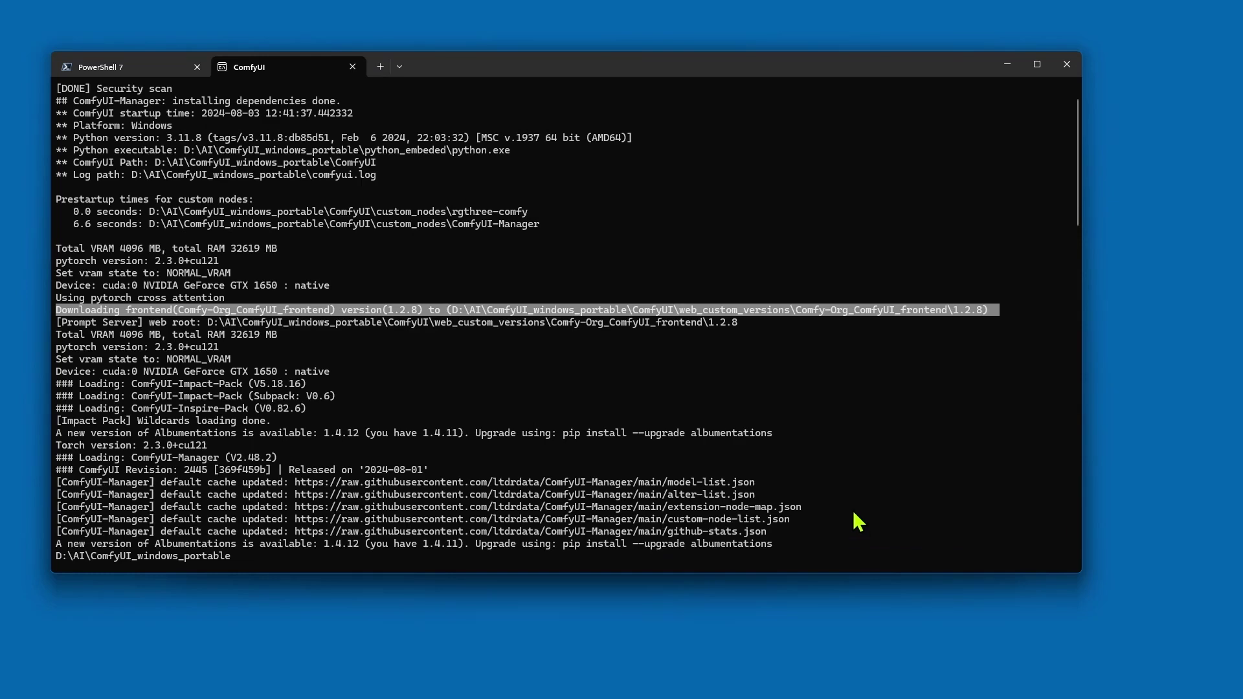
click(647, 686)
double_click(656, 437)
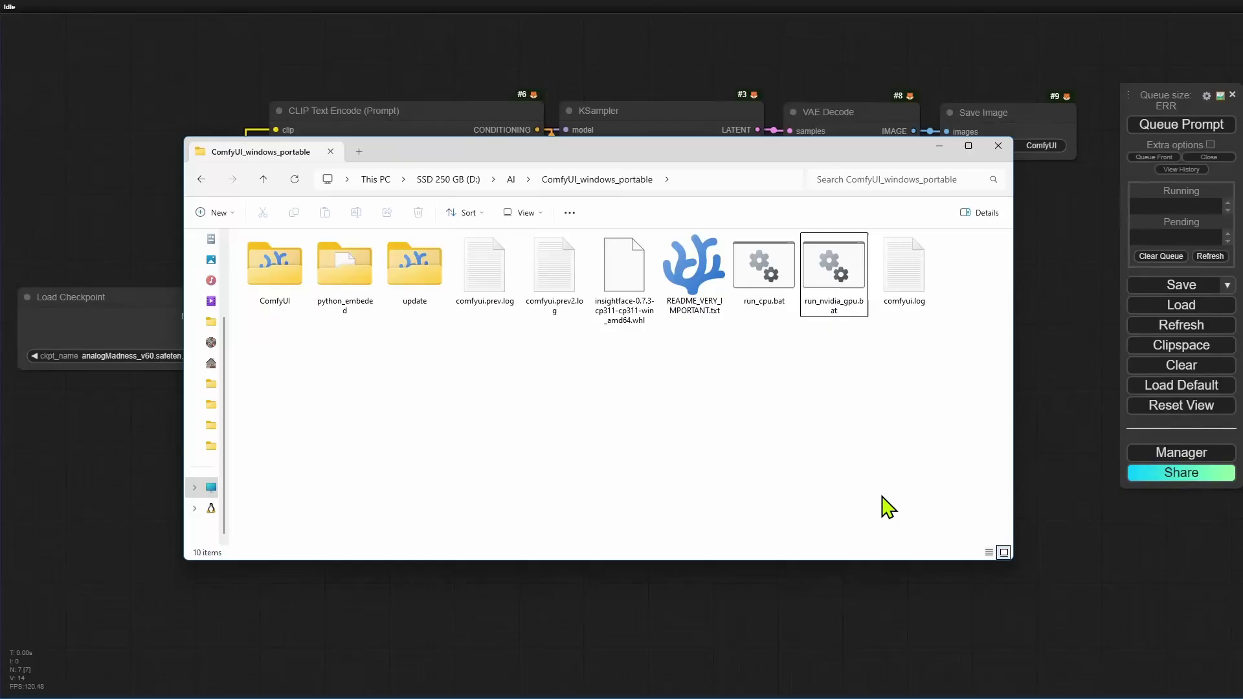
- Remove --front-end-version from run_nvidia_gpu.bat, restore pause to its line, save, and open the legacy node search
right_click(838, 290)
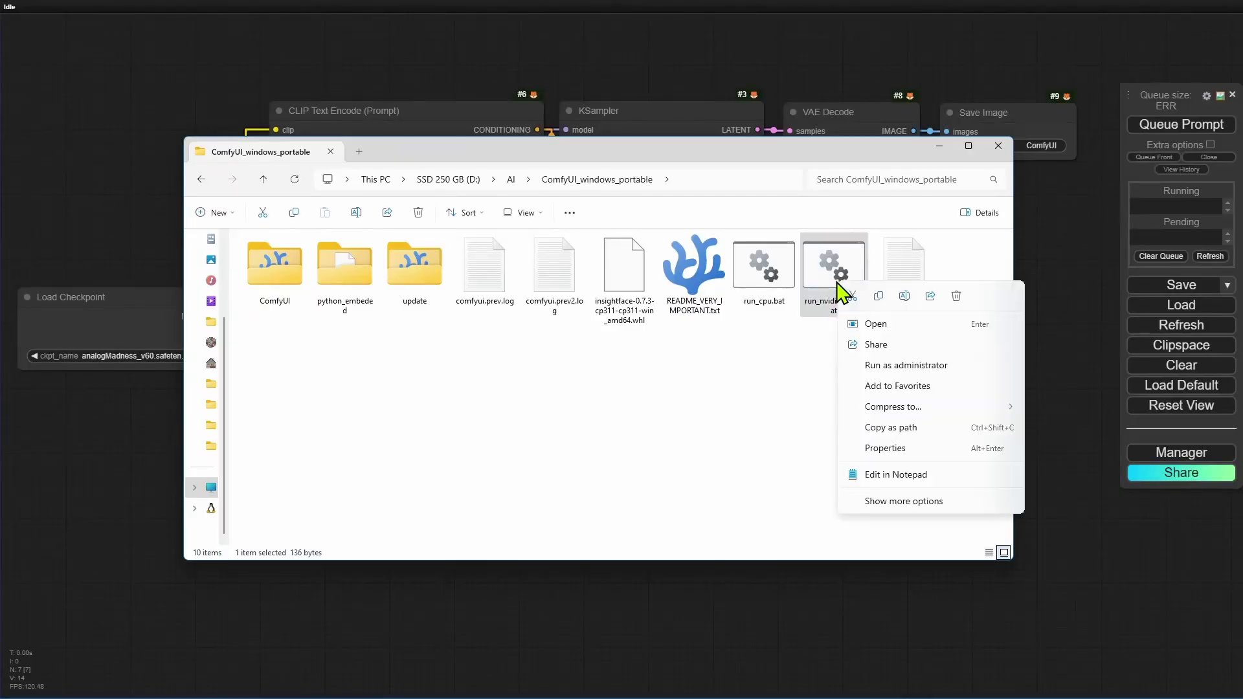
click(906, 478)
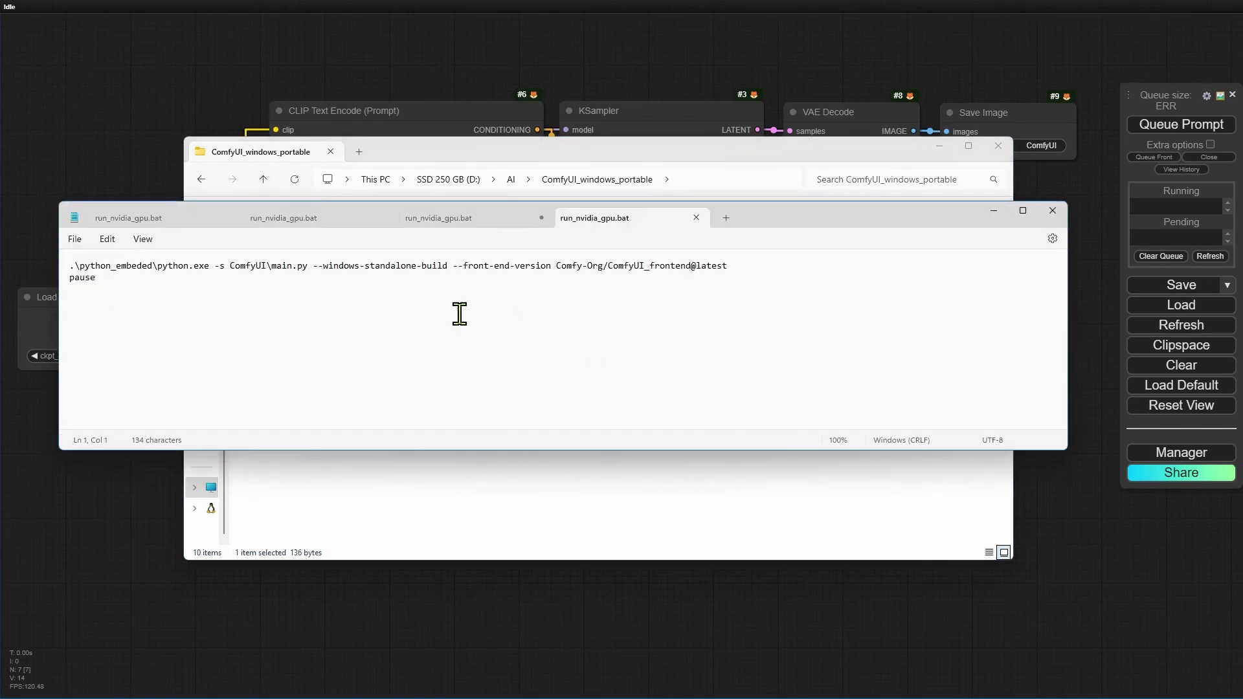
drag(453, 265, 907, 268)
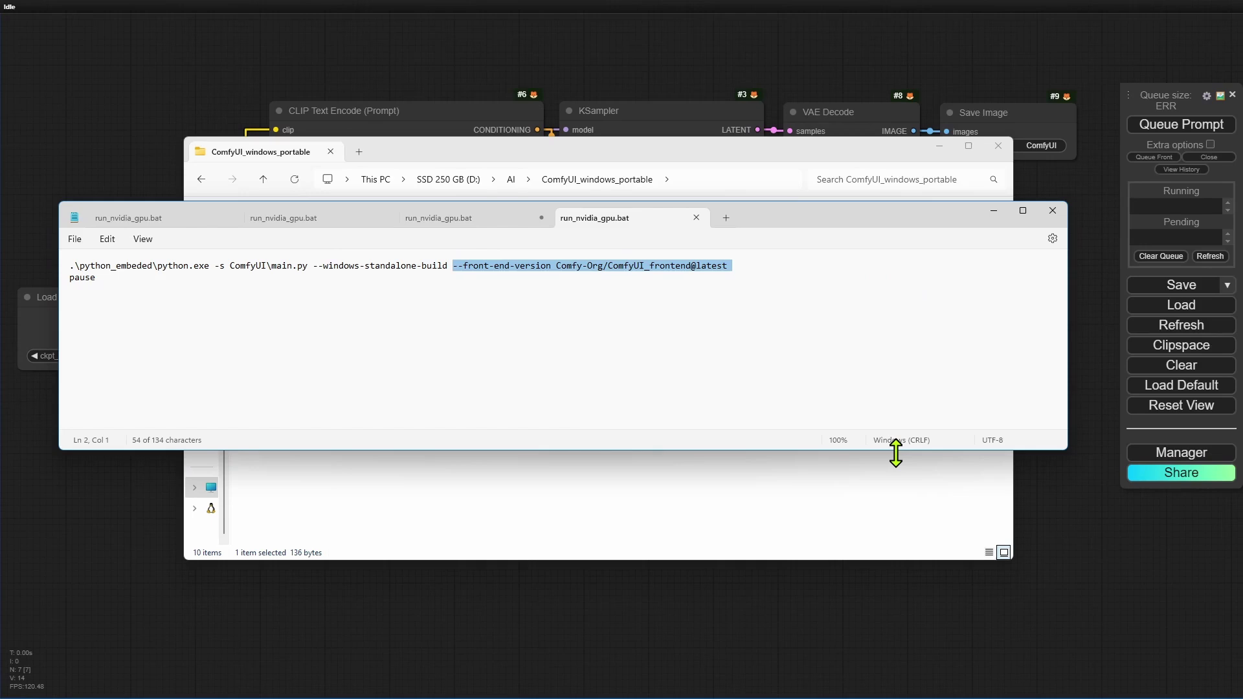
key(Delete)
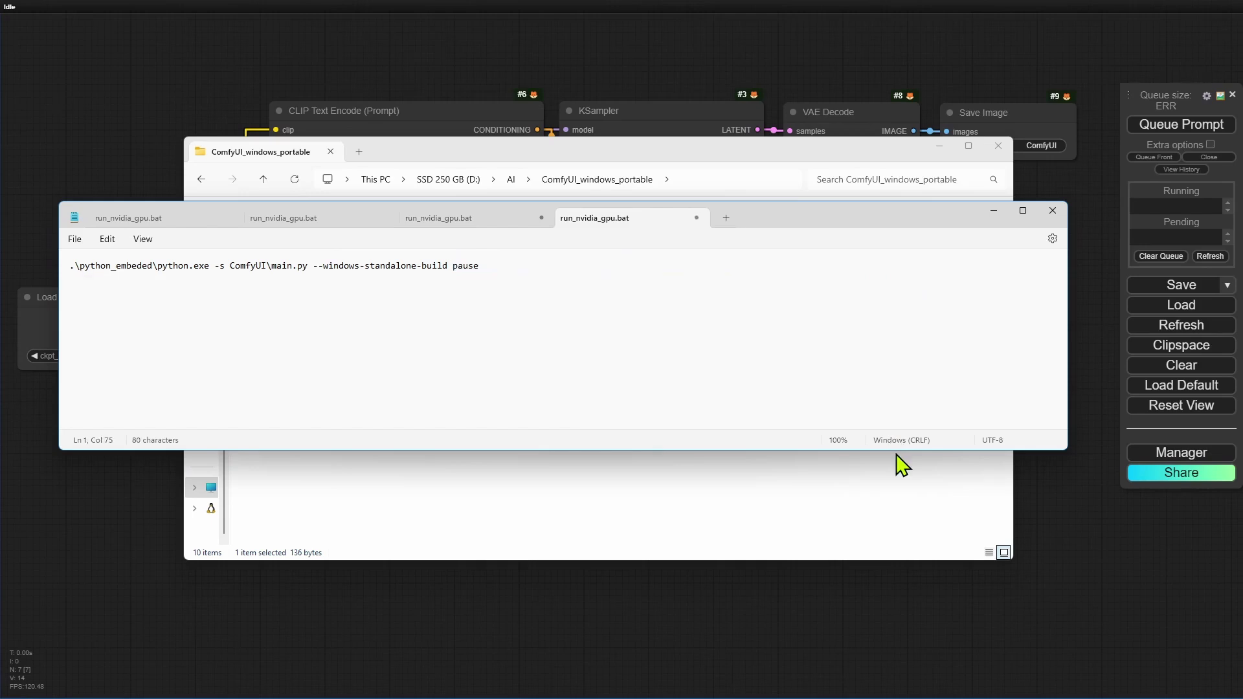
key(Delete)
key(Return)
key(ctrl+plus)
key(ctrl+plus)
key(ctrl+plus)
key(ctrl+plus)
key(ctrl+plus)
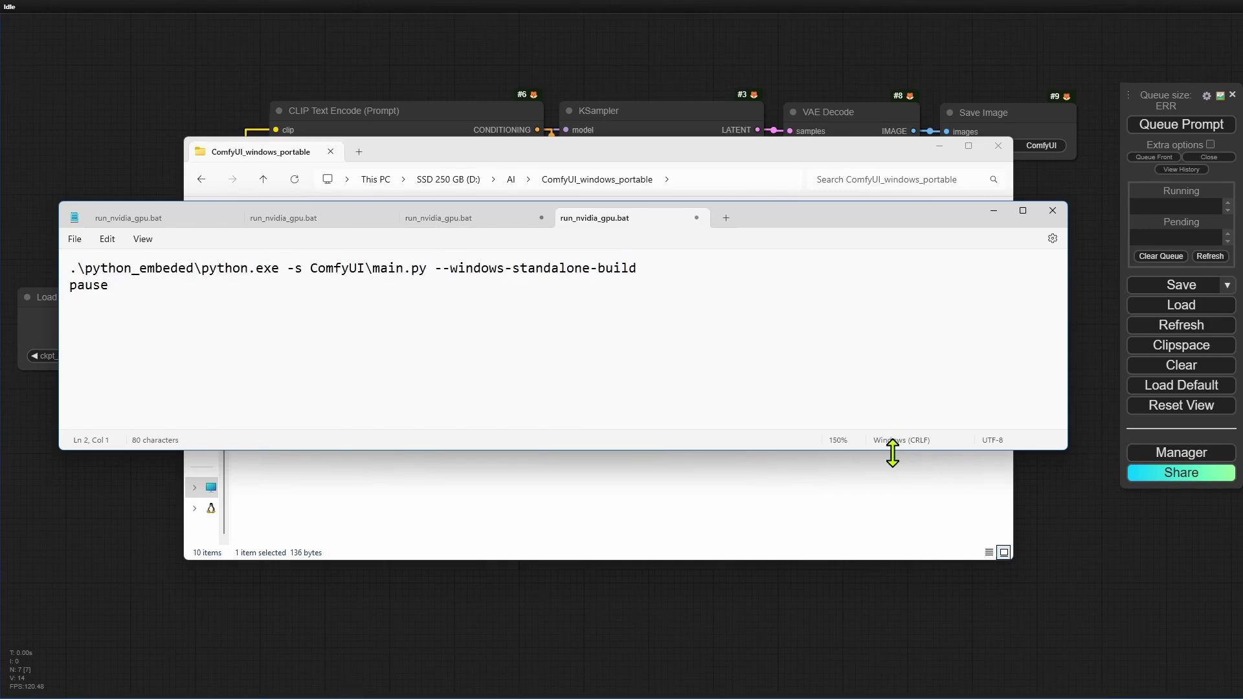
key(ctrl+s)
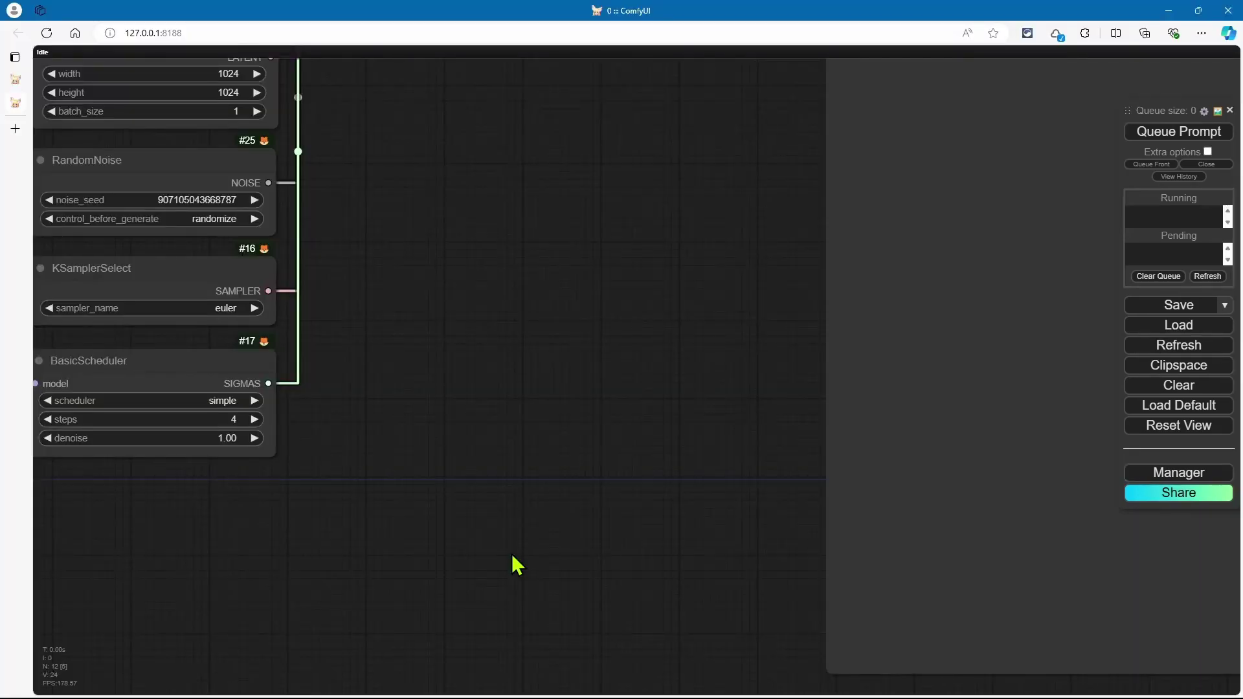
double_click(447, 253)
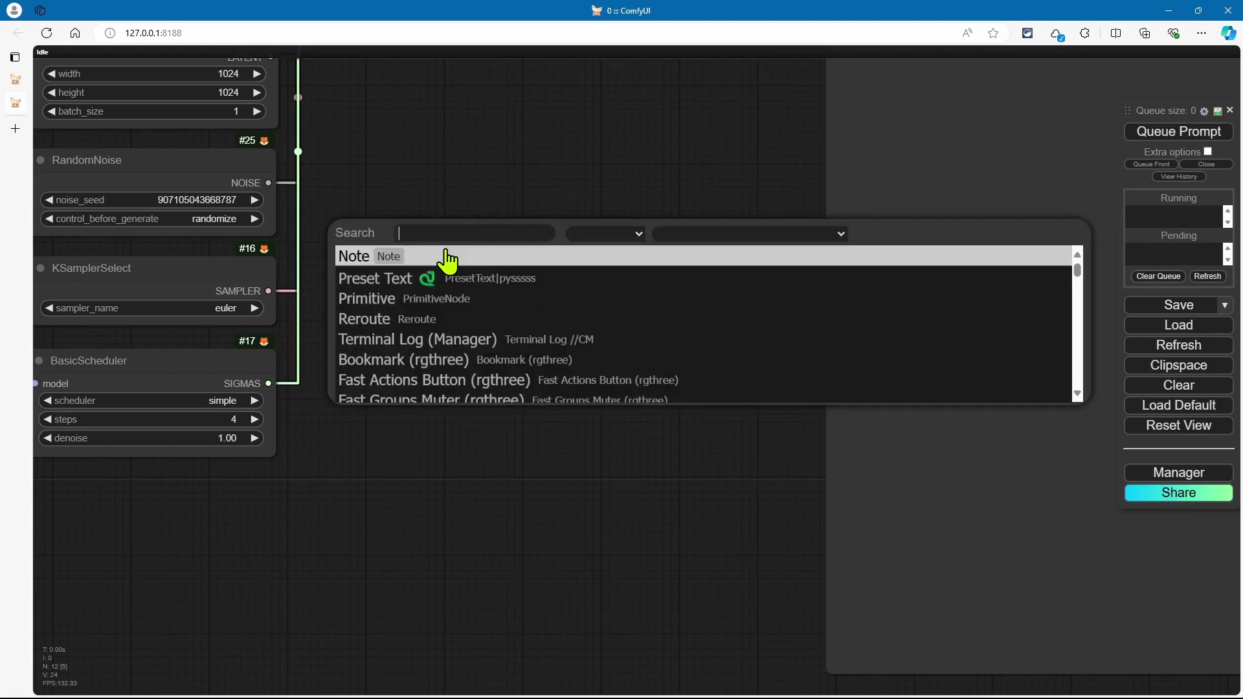